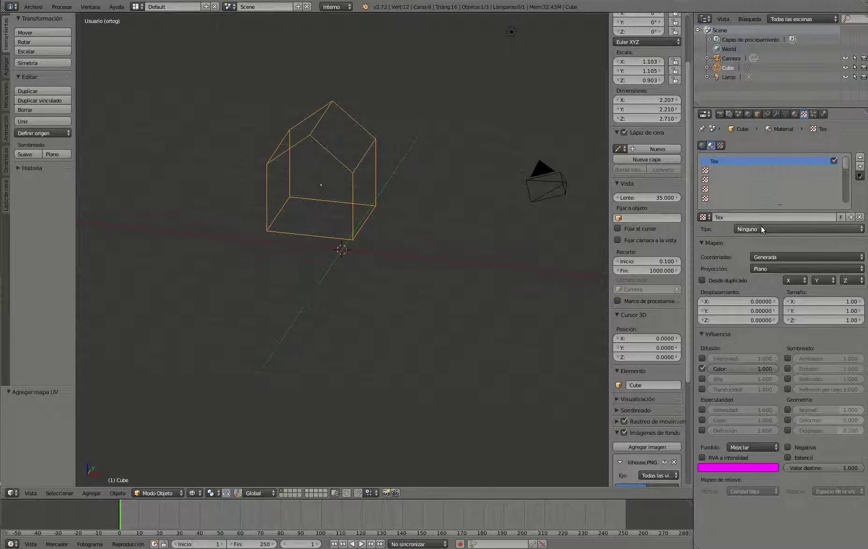
Set the texture type to image or movie using lilhouse.PNG from the Módulo 10 folder, and display the house in solid shading
click(775, 167)
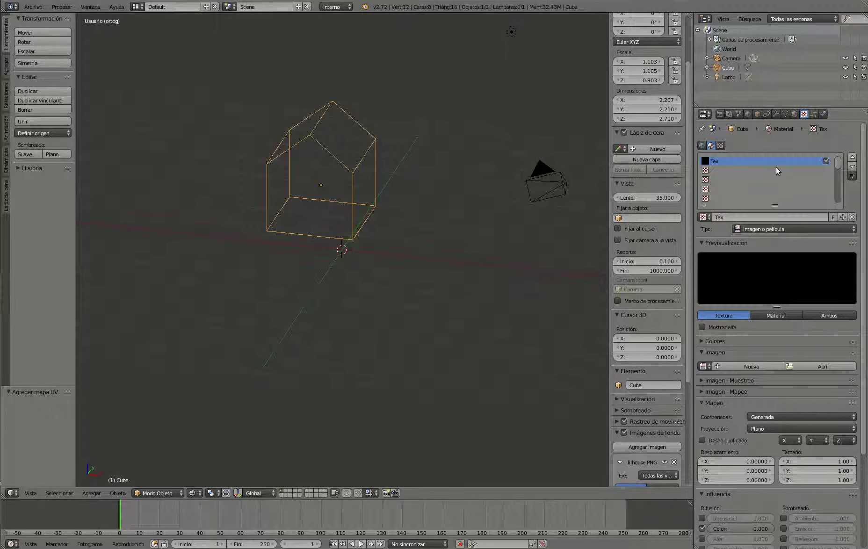
click(812, 366)
click(19, 166)
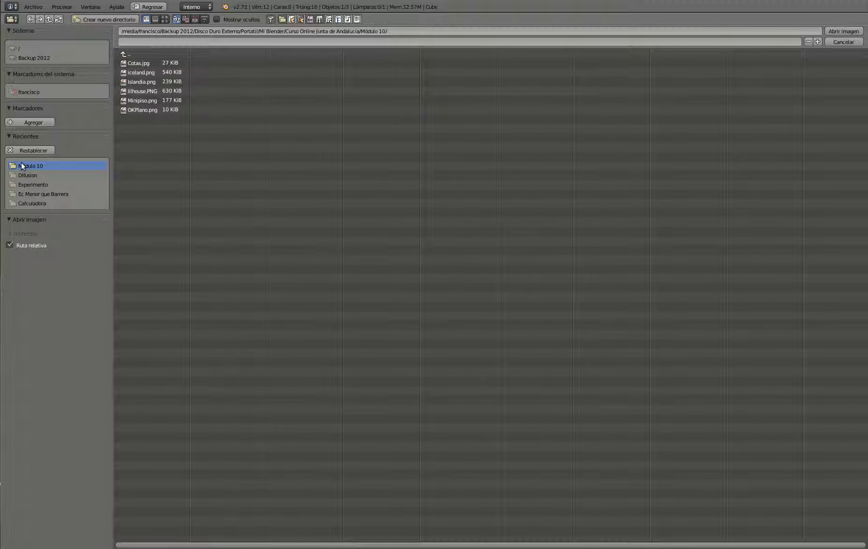
double_click(143, 91)
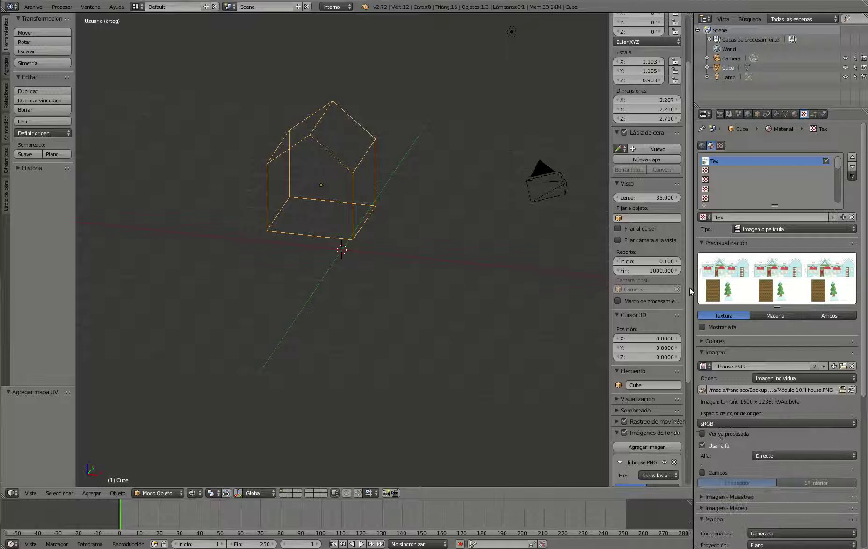
scroll(735, 322, down, 1)
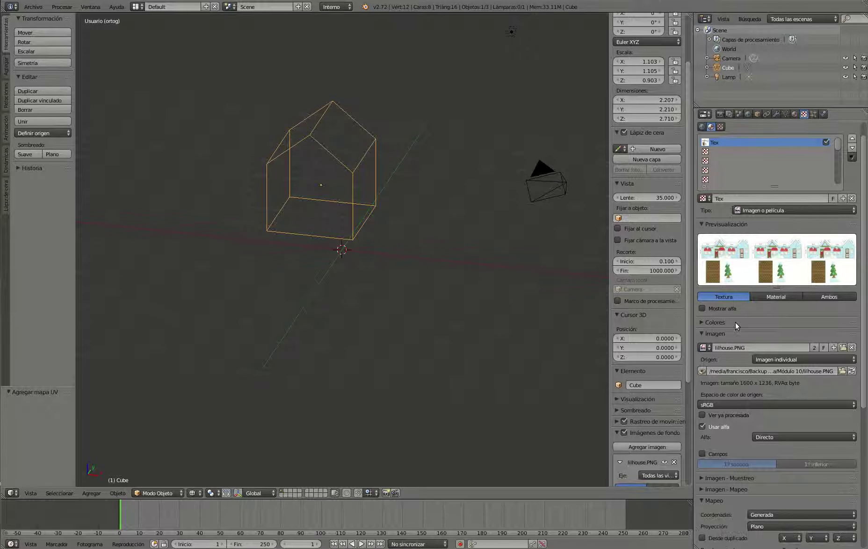
click(196, 493)
click(208, 462)
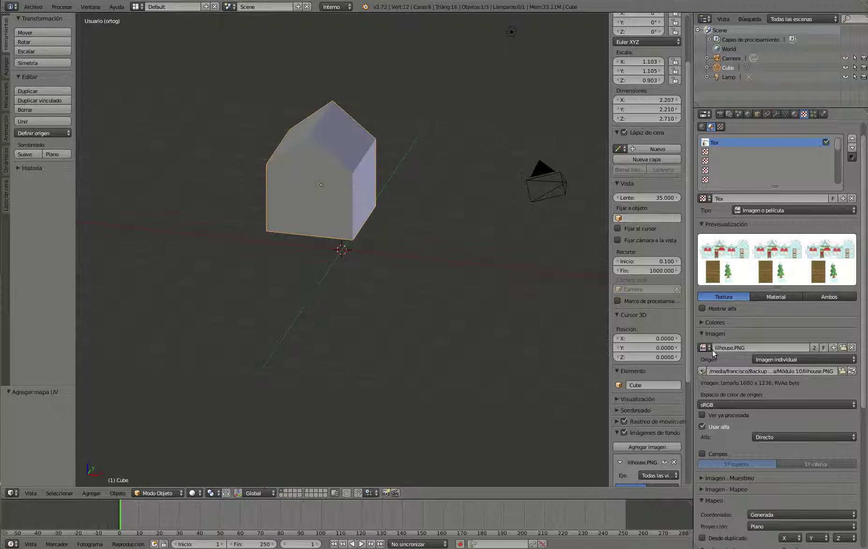
Map the texture with UV coordinates using the UVMap layer
scroll(768, 379, down, 5)
scroll(768, 380, down, 4)
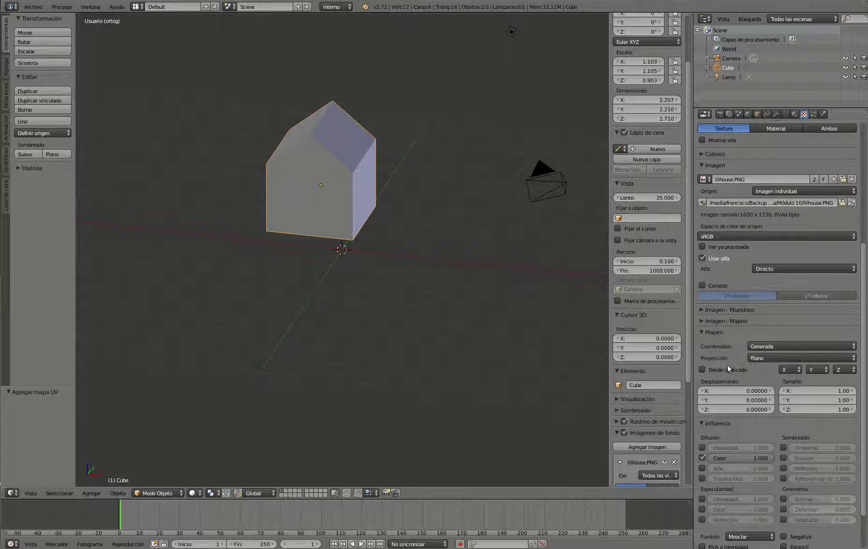
click(760, 346)
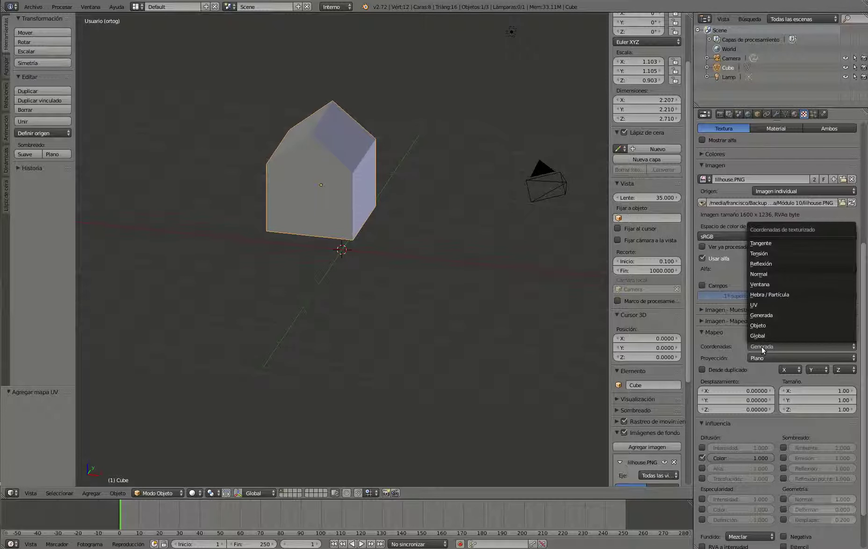
click(771, 304)
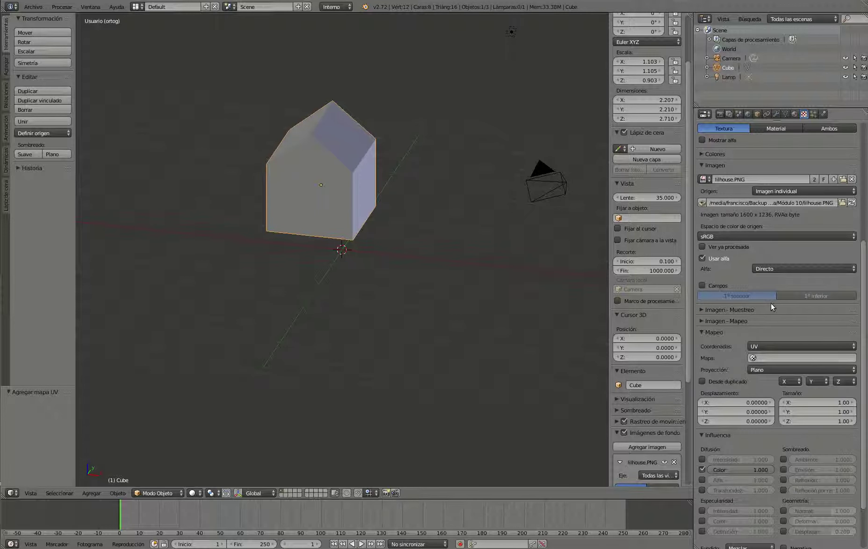
click(772, 358)
click(772, 368)
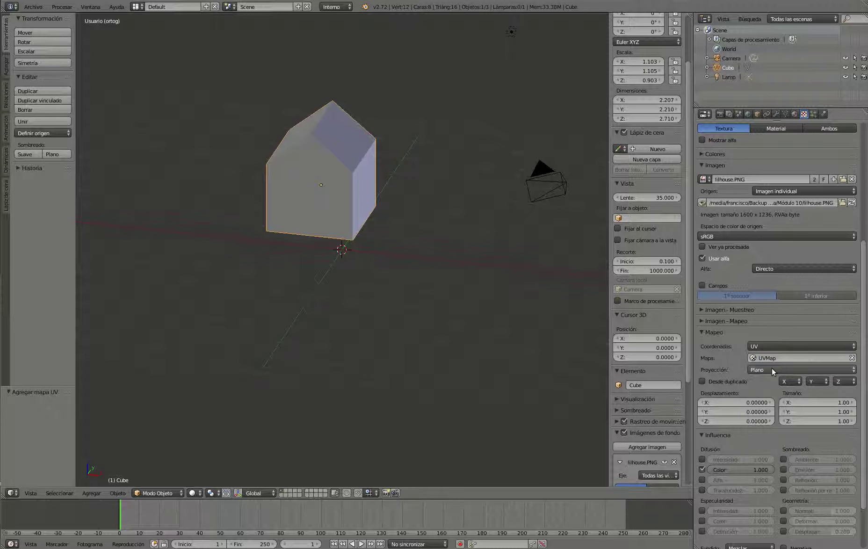
scroll(771, 407, down, 3)
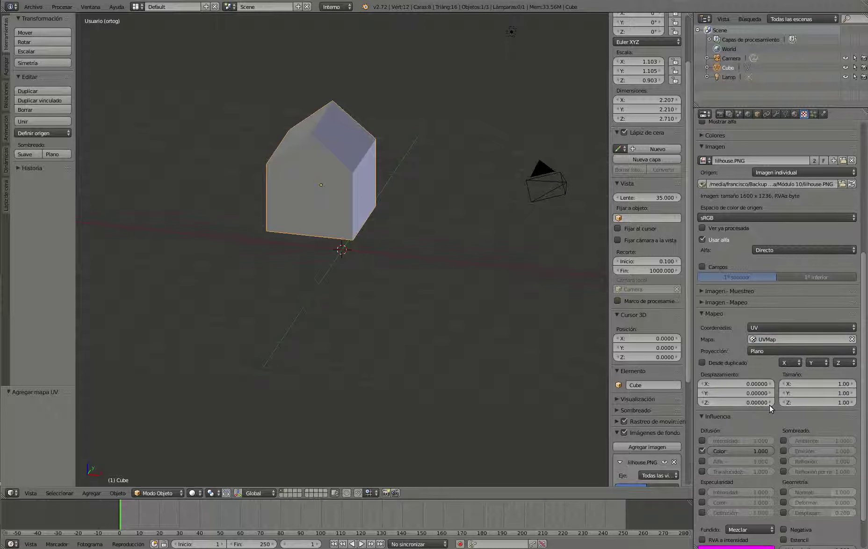
Render a still image to check the texture on the house, and return to the 3D view
scroll(770, 408, up, 6)
scroll(771, 408, up, 5)
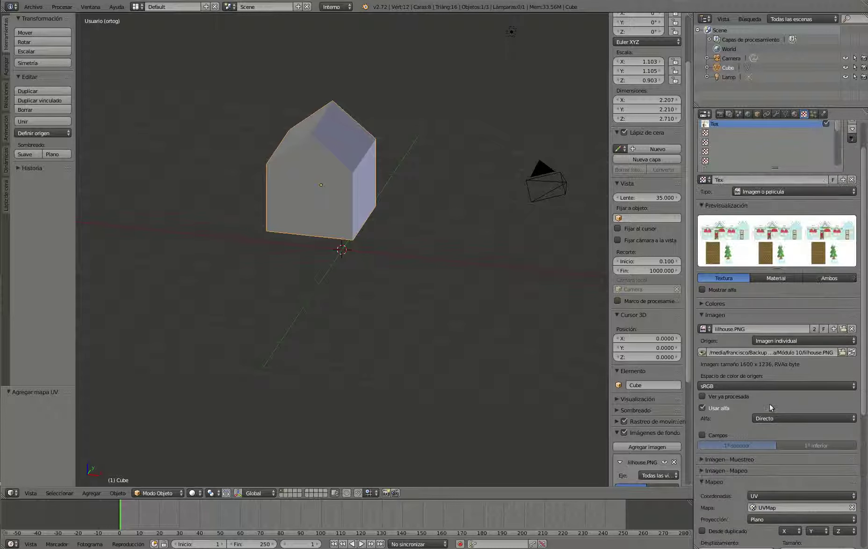
click(720, 114)
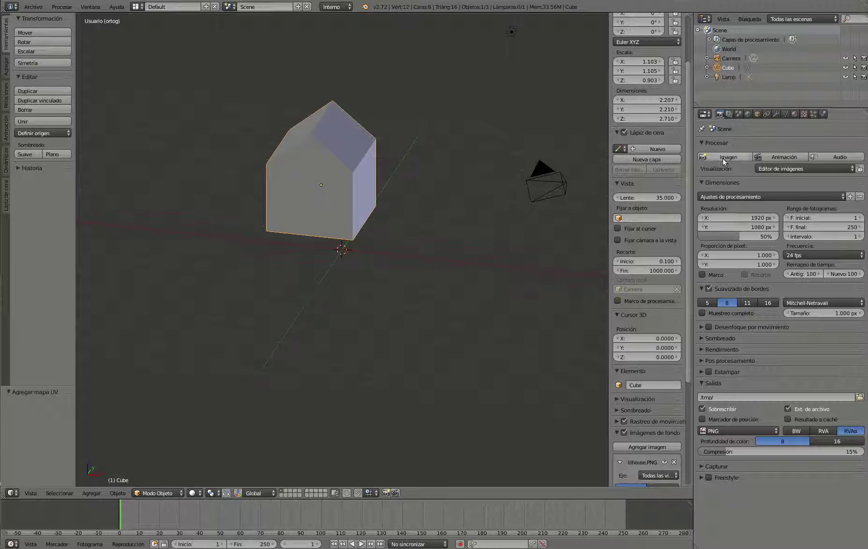
click(723, 158)
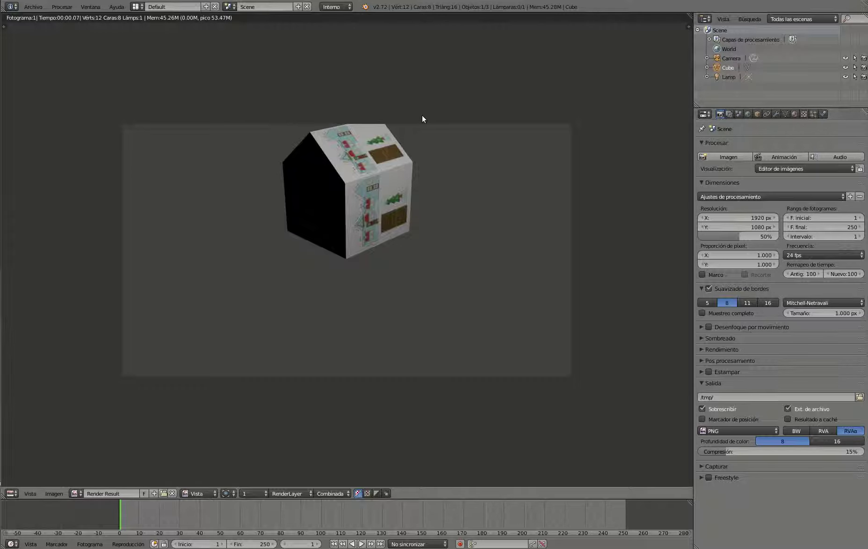
key(Escape)
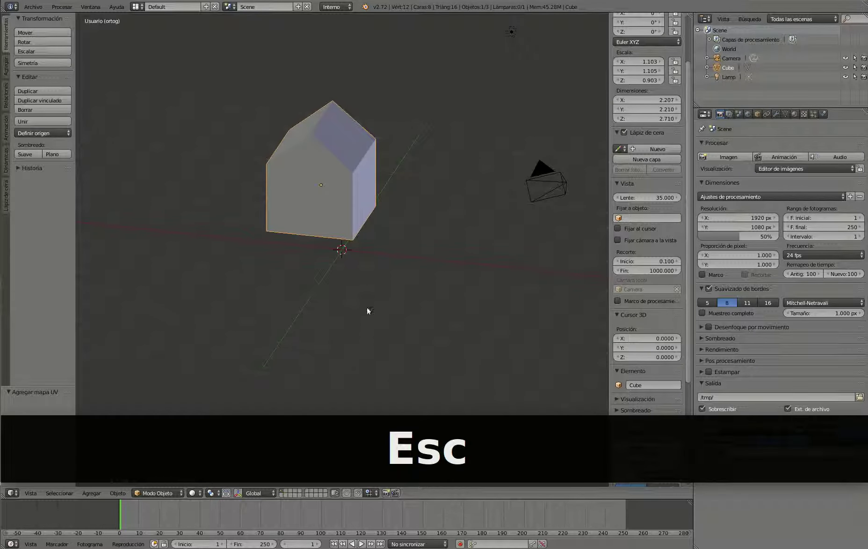
Switch to the UV Editing screen layout and put the house into Edit Mode
middle_drag(353, 228, 389, 220)
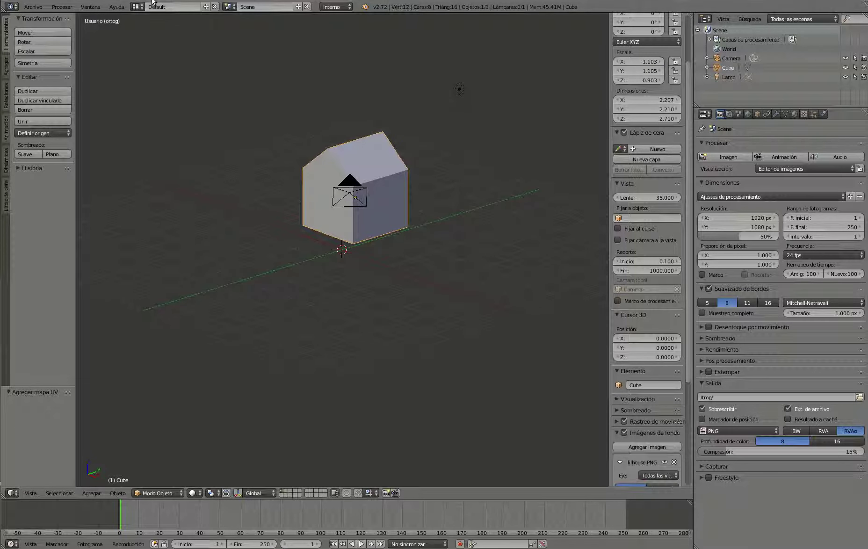
click(136, 6)
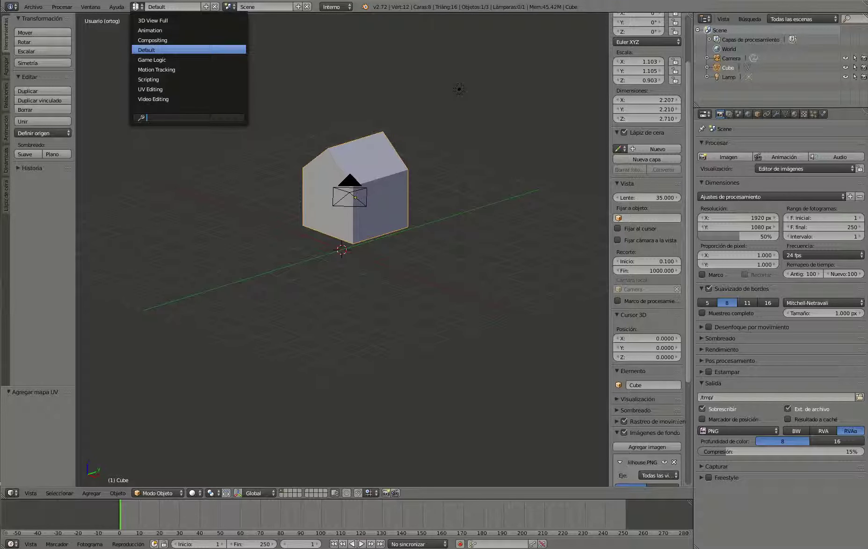
click(159, 89)
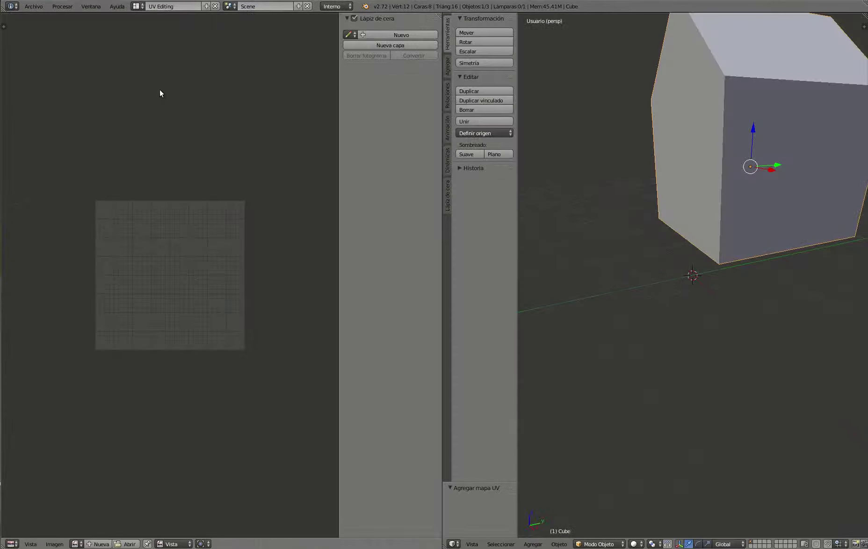
scroll(668, 180, down, 5)
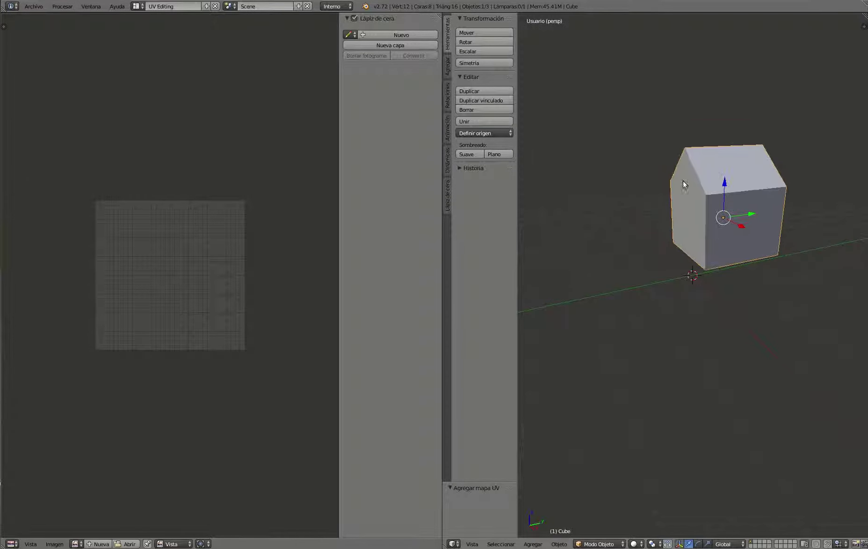
middle_drag(696, 188, 697, 200)
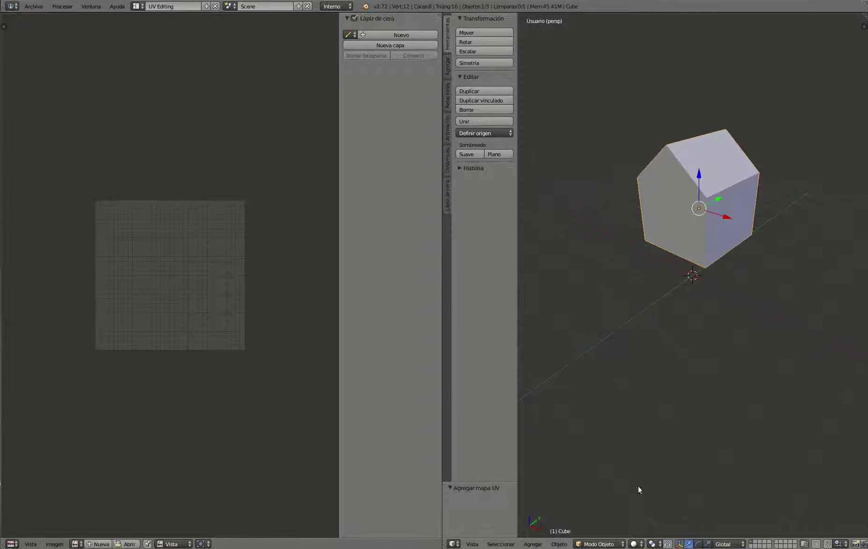
click(616, 544)
click(609, 521)
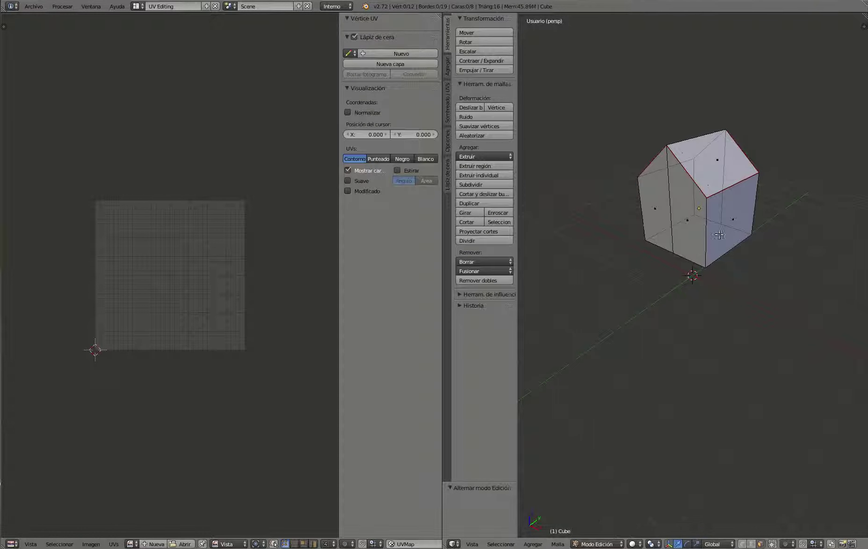
Select all of the house's faces and show lilhouse.PNG in the UV editor
key(a)
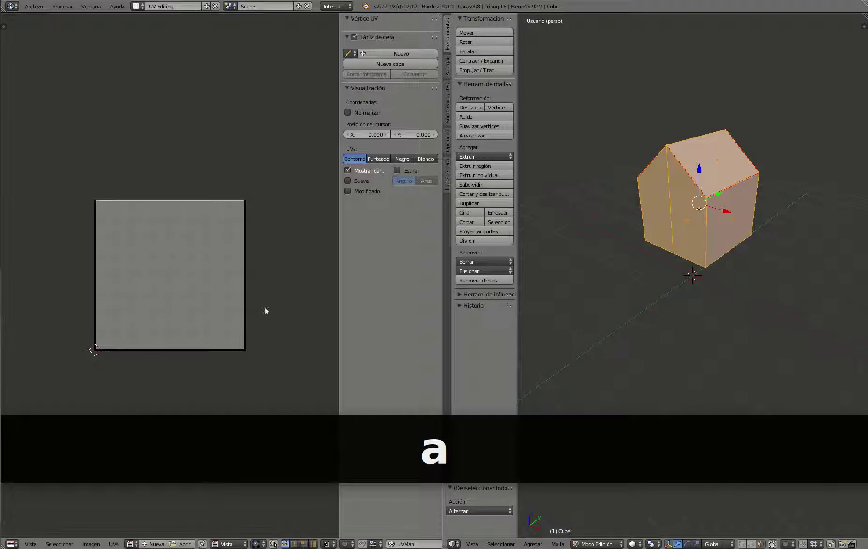
click(131, 544)
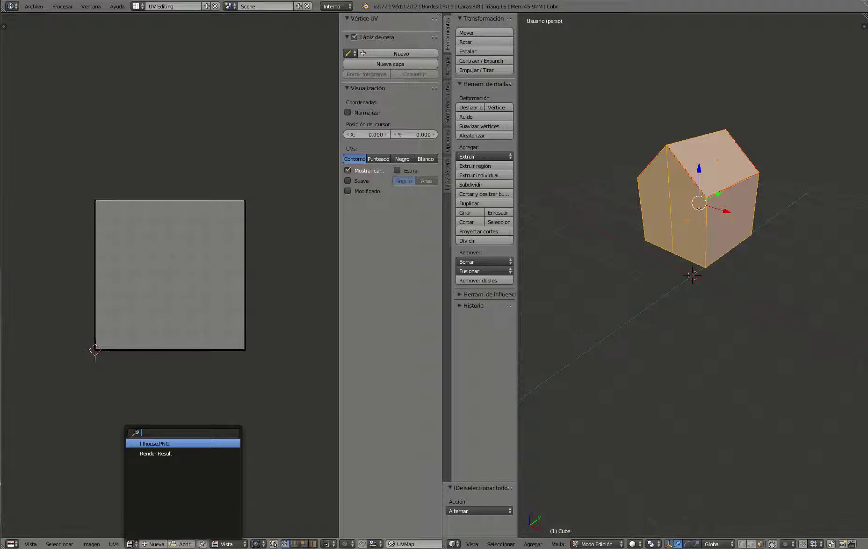
click(140, 443)
scroll(146, 430, down, 5)
scroll(142, 395, down, 2)
scroll(145, 386, up, 1)
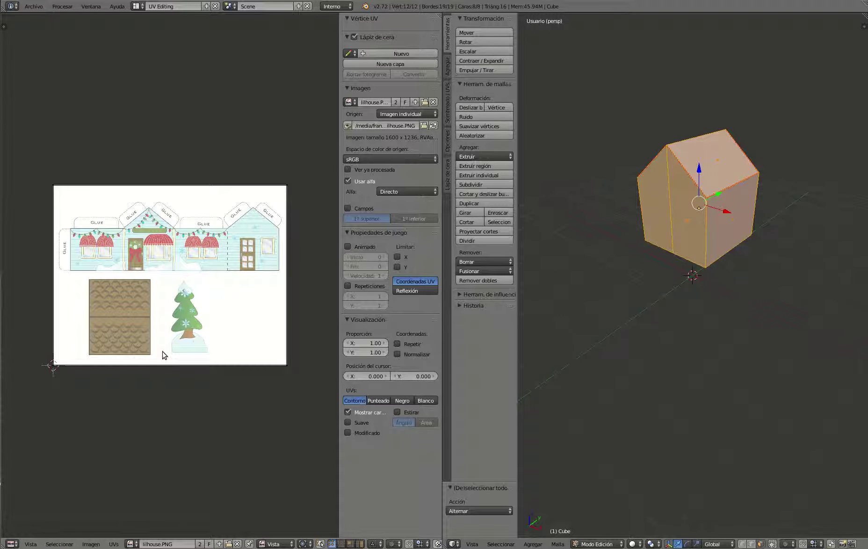
Select all the UVs and unwrap them along the house's seams
key(a)
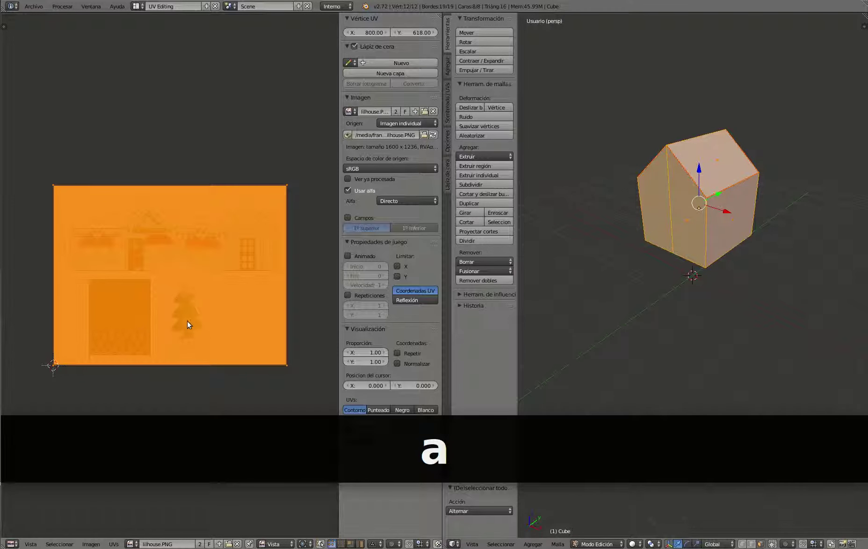
click(113, 544)
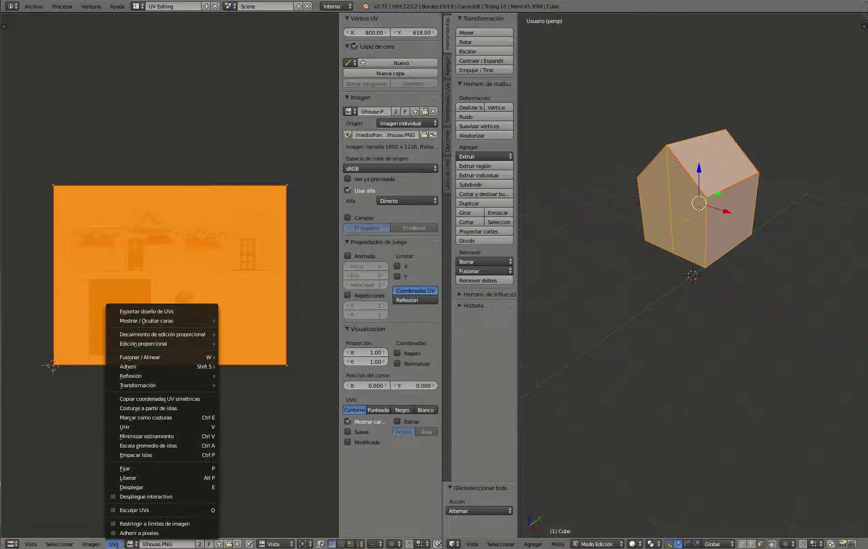
click(129, 487)
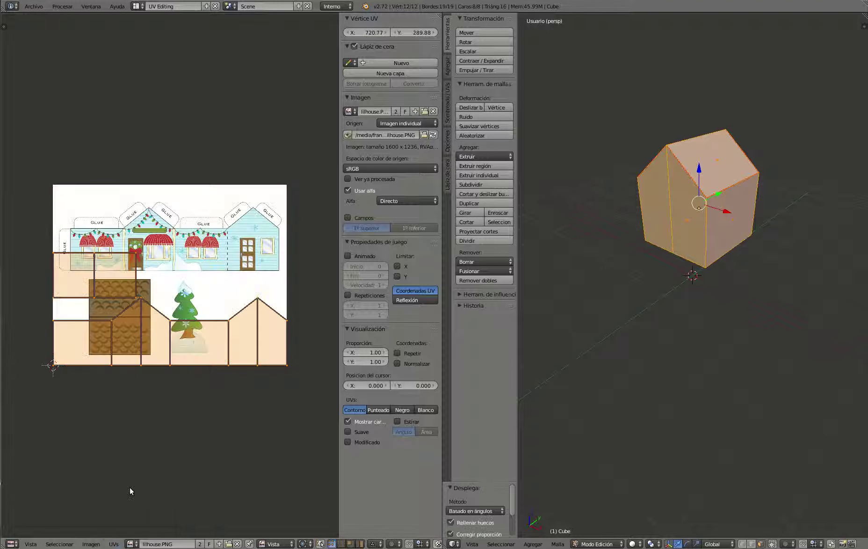
Select the two-rectangle roof island in the UV editor and move it off the image, into the empty space above
scroll(115, 328, up, 2)
scroll(67, 301, down, 1)
right_click(75, 303)
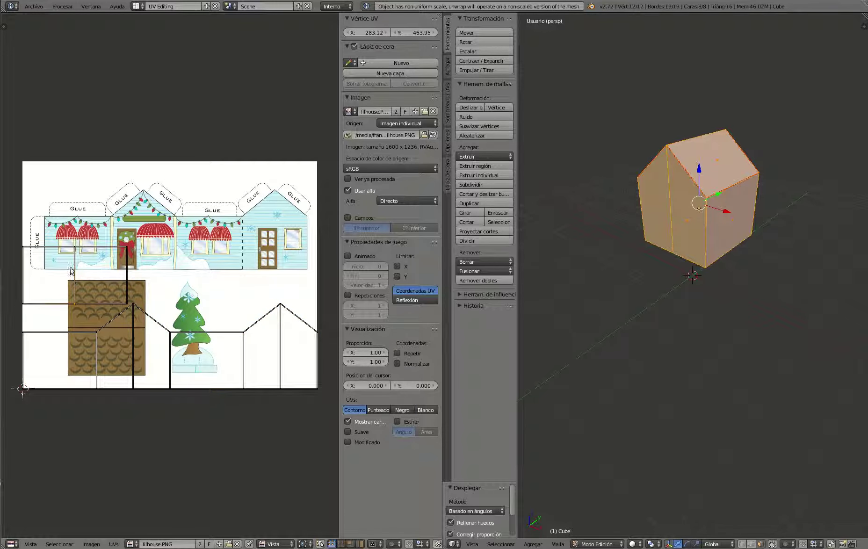
shift+right_click(75, 247)
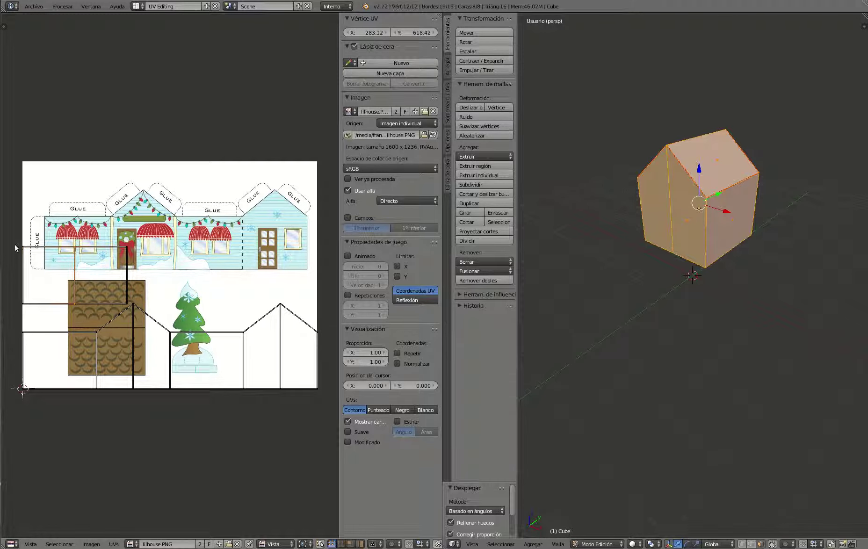
shift+right_click(23, 304)
shift+right_click(128, 258)
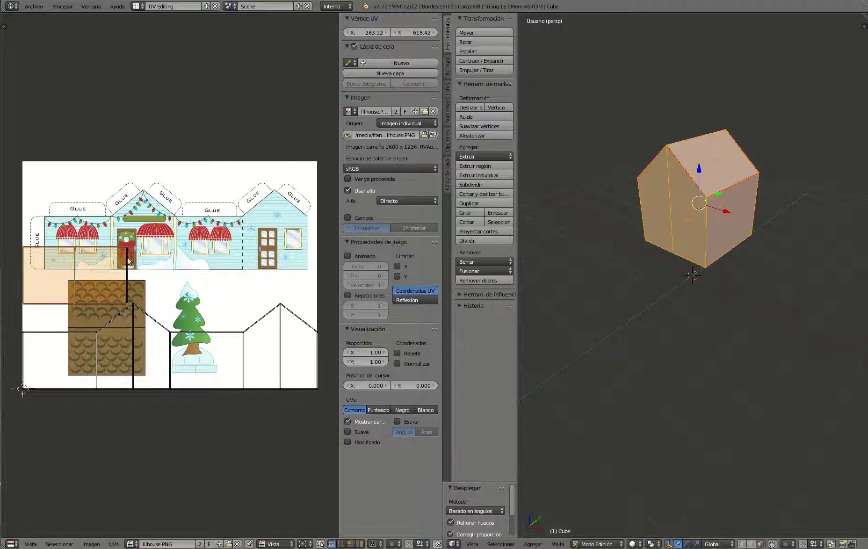
key(g)
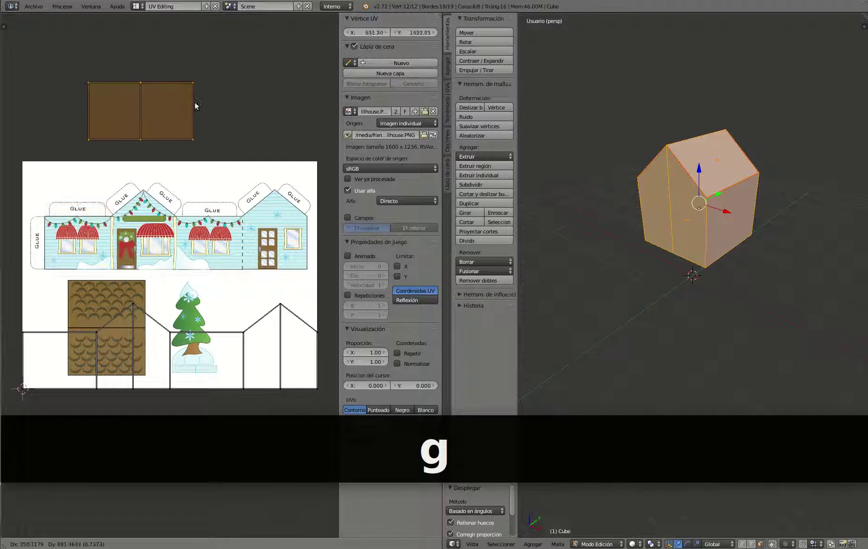
click(194, 107)
Box-select the wall island and move it by about -0.006 in X and 0.508 in Y onto the façade drawings
key(a)
key(b)
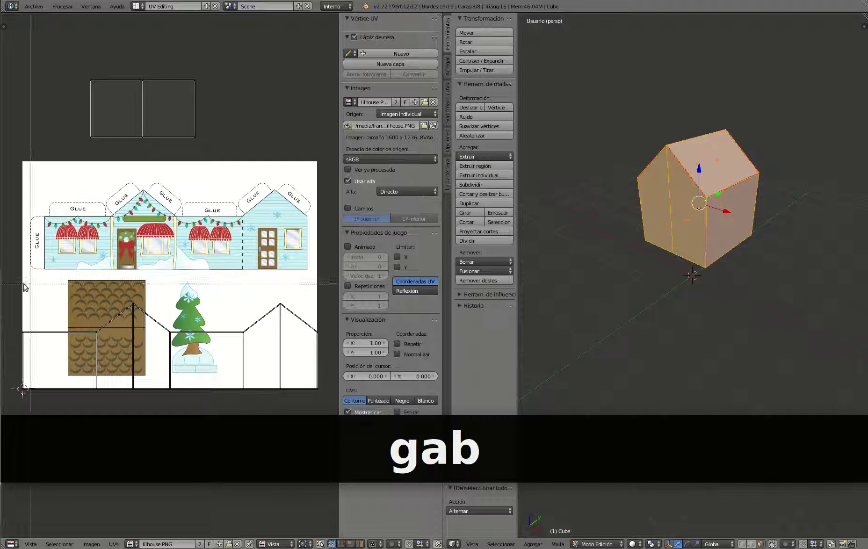
drag(211, 403, 323, 411)
key(g)
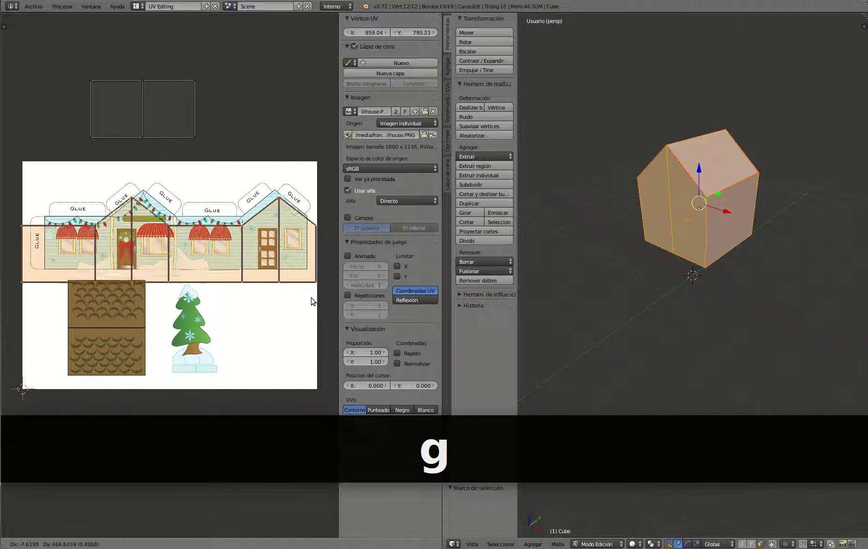
click(314, 294)
Narrow the wall island along X towards the façades' width, and shift it about 0.021 along X
key(s)
key(x)
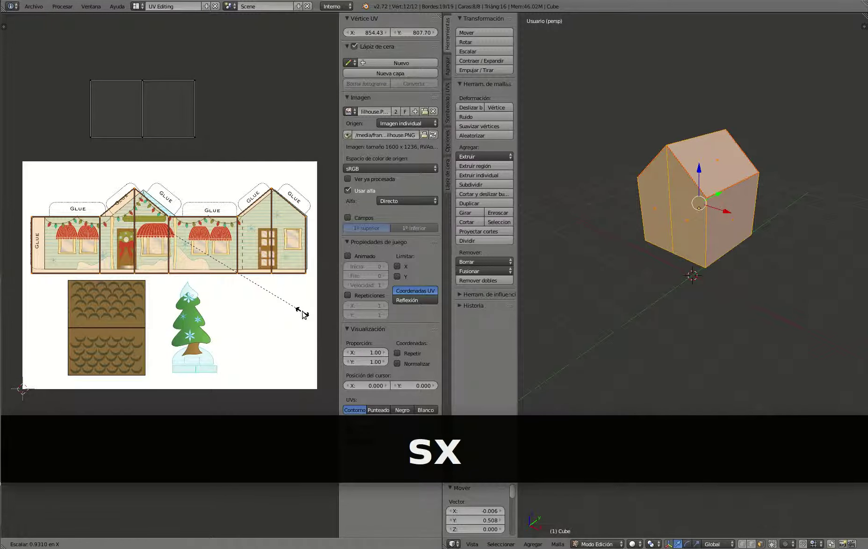
click(295, 314)
key(g)
key(x)
Widen the wall island along X by a factor of about 1.011, and shift it about 0.008 along X
key(s)
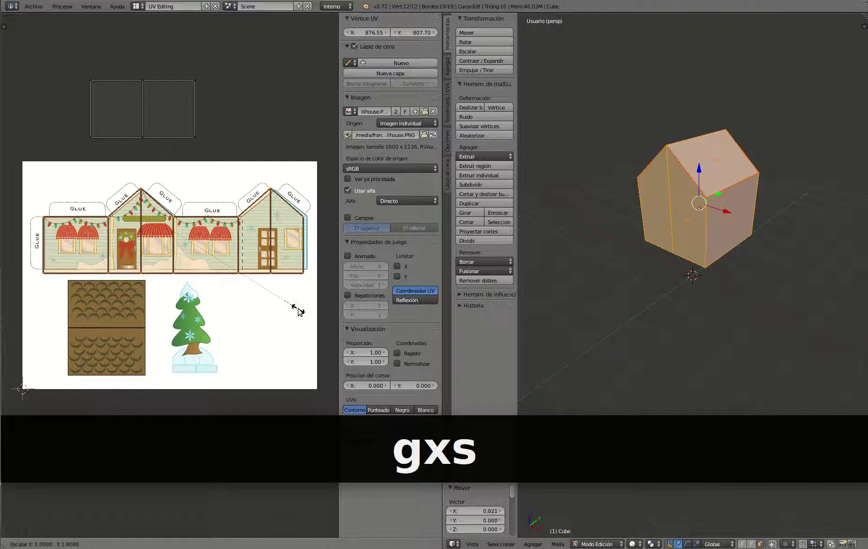
key(x)
click(301, 312)
key(g)
key(x)
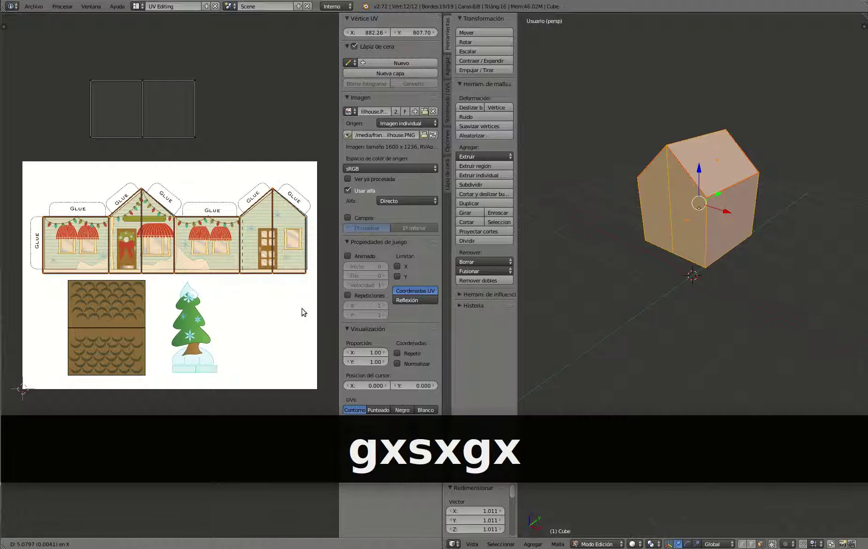
click(302, 313)
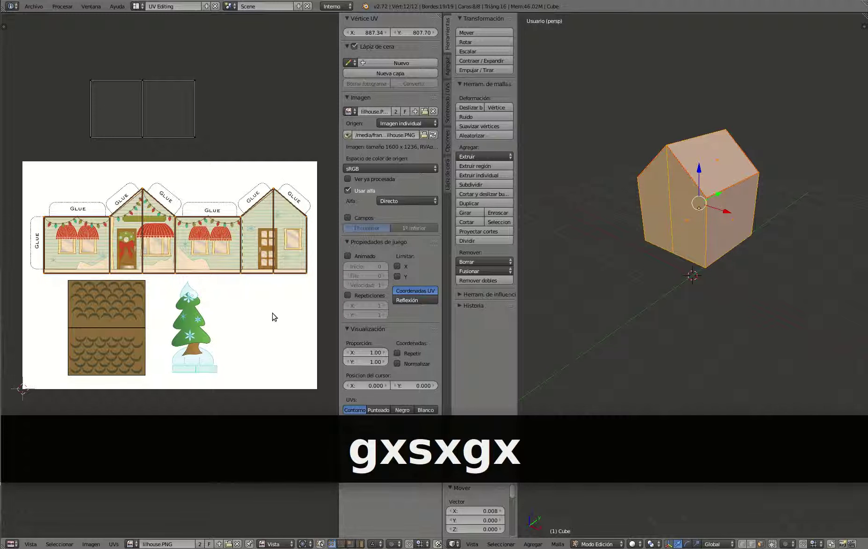
Nudge the wall island by about -0.002 in X and 0.002 in Y, and scale it along Y to about 0.909
key(g)
key(z)
click(273, 317)
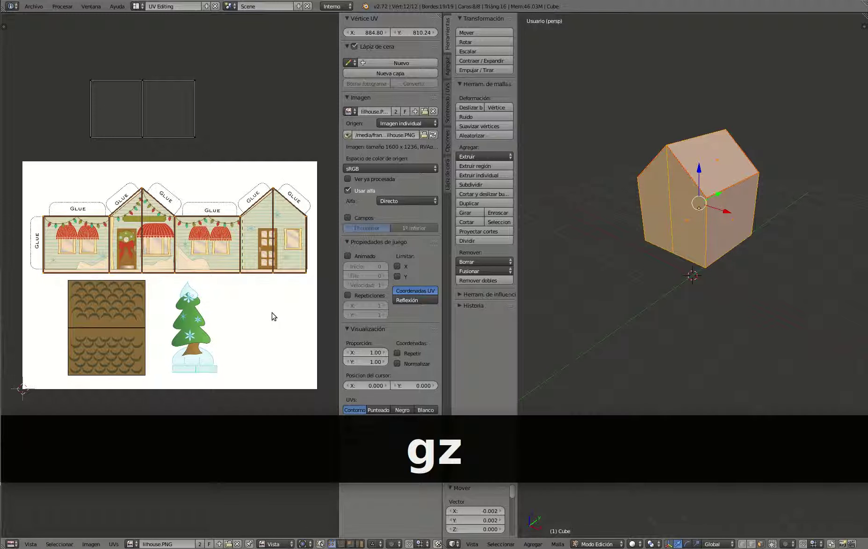
key(s)
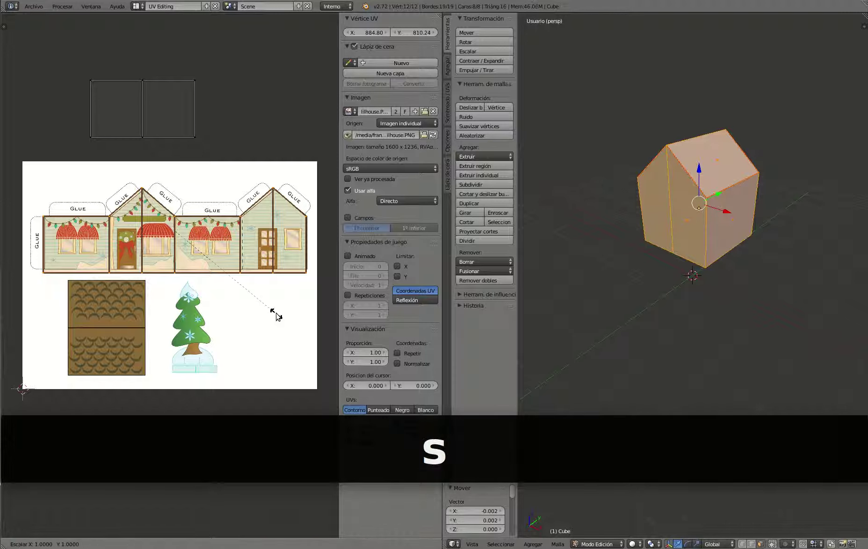
key(y)
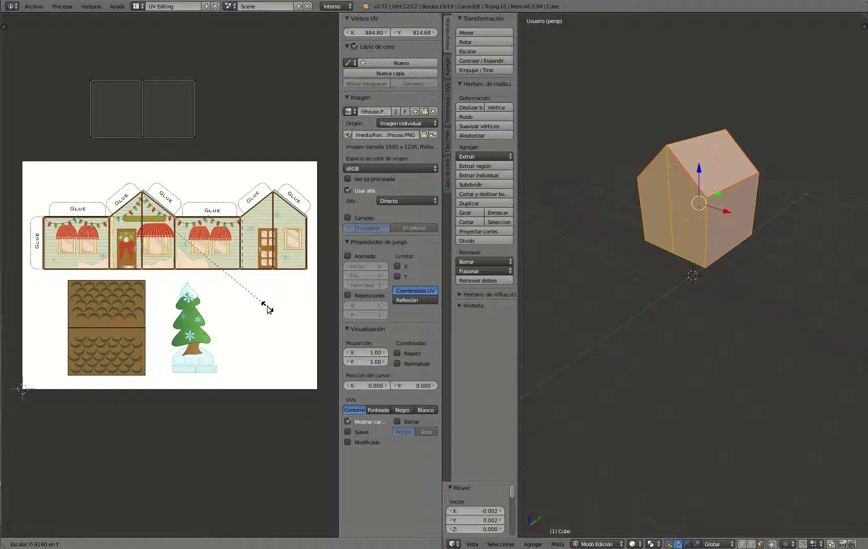
click(266, 308)
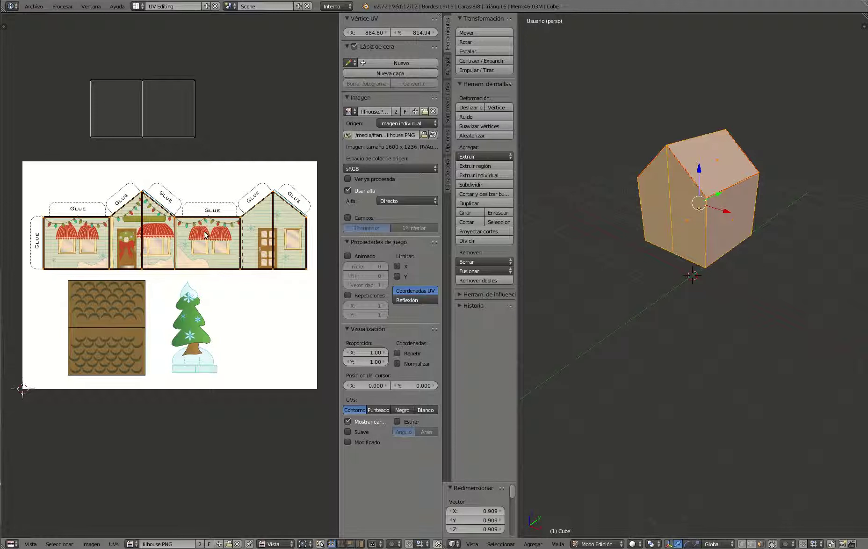
Select the wall island's leftmost pair of vertices and move it about 0.006 along X onto the first façade's outer edge
scroll(204, 235, up, 2)
middle_drag(113, 169, 153, 193)
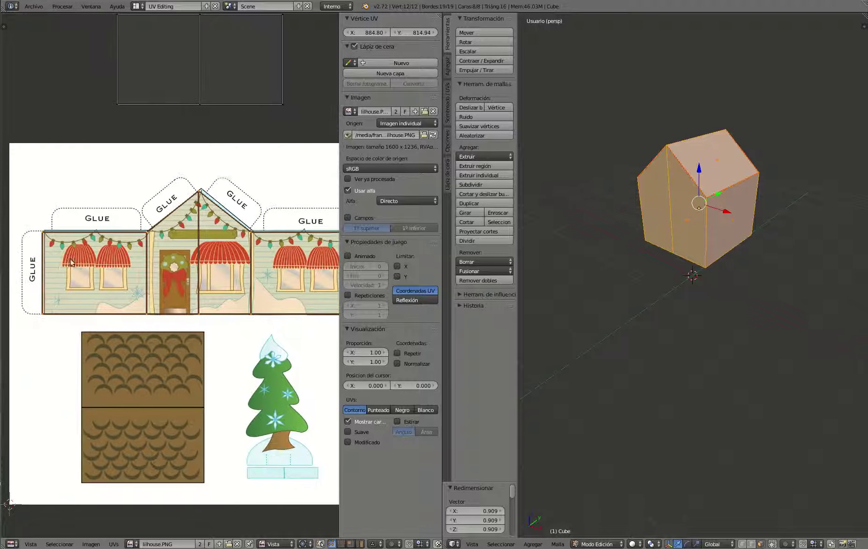
scroll(124, 265, up, 3)
middle_drag(124, 265, 209, 257)
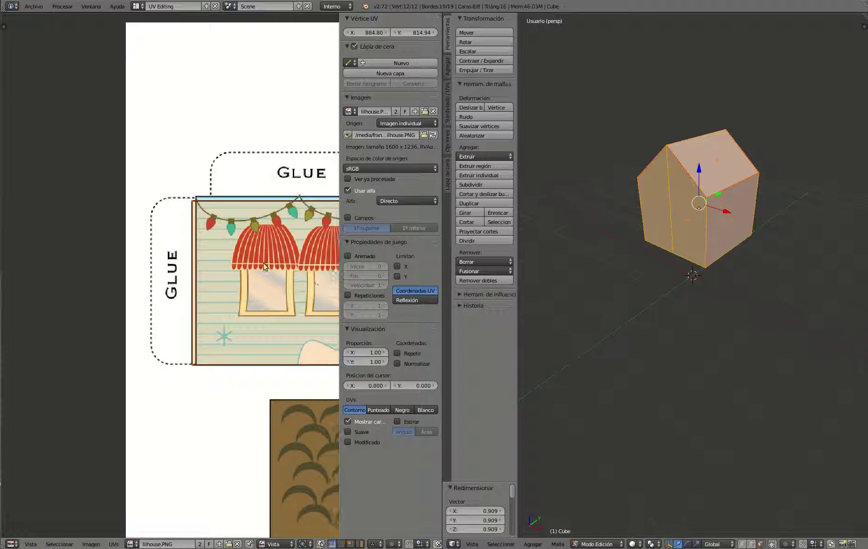
key(a)
key(b)
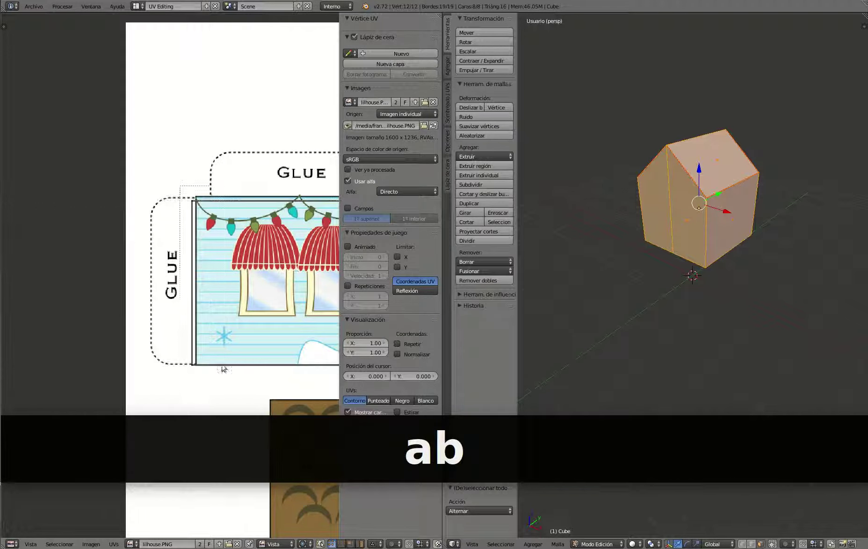
drag(179, 186, 228, 374)
key(g)
key(x)
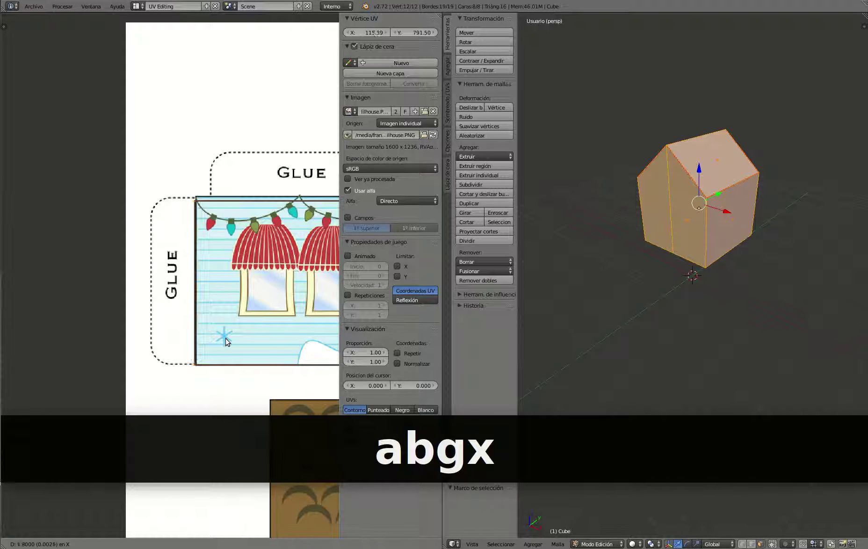
click(229, 341)
Select the vertices between the first side wall and the front gable and move them about 0.009 along X onto the drawn corner
scroll(243, 318, down, 1)
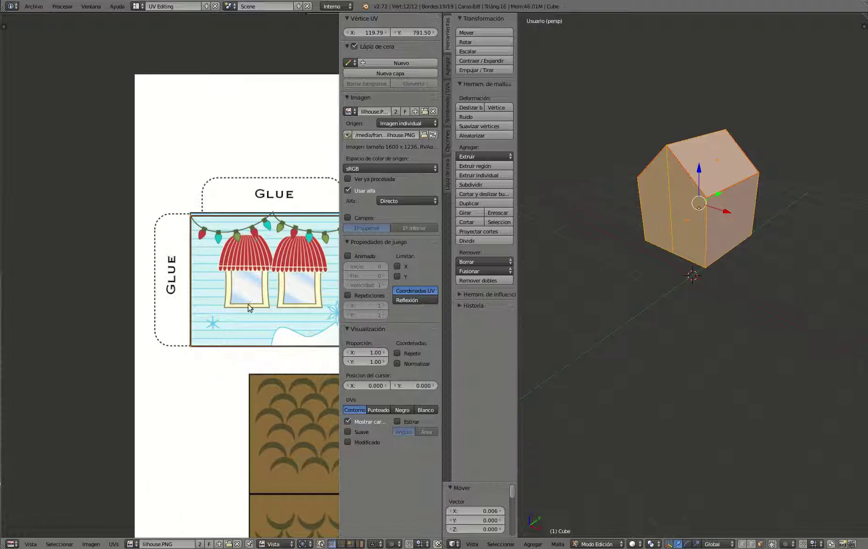
middle_drag(229, 301, 93, 301)
key(a)
key(b)
drag(187, 196, 230, 351)
key(g)
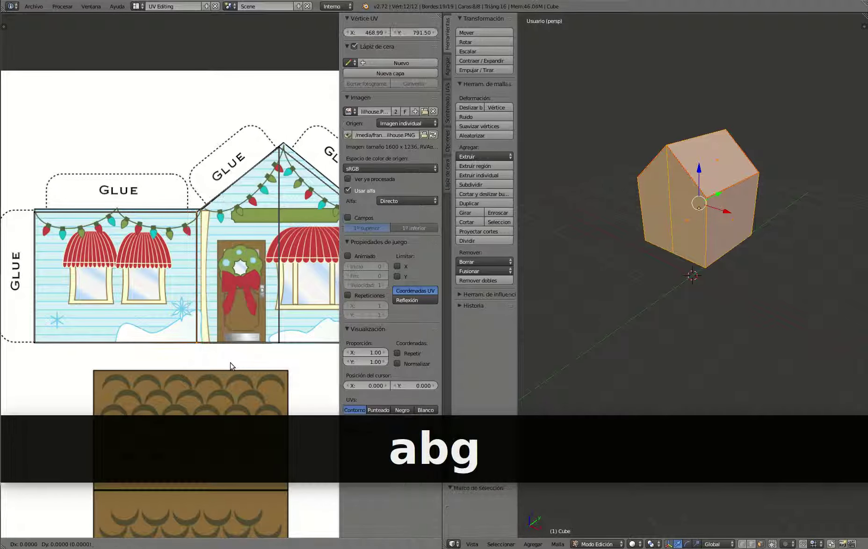
key(x)
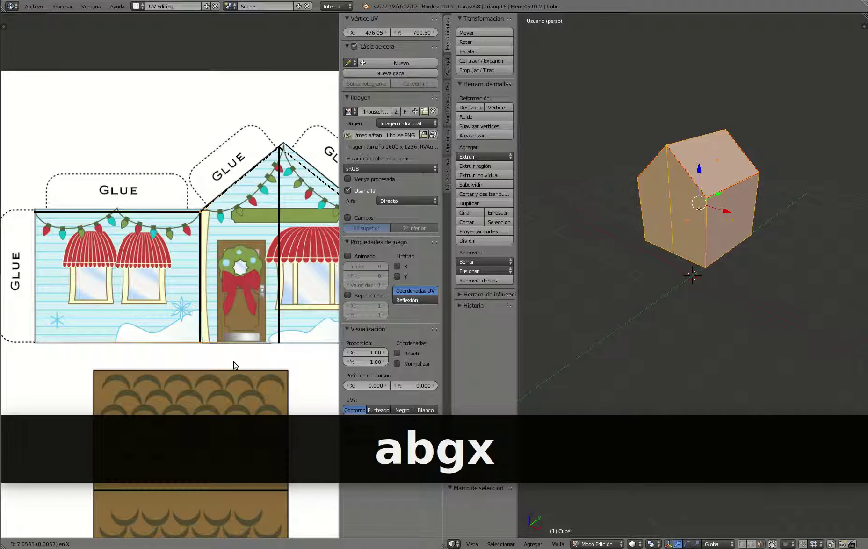
click(235, 363)
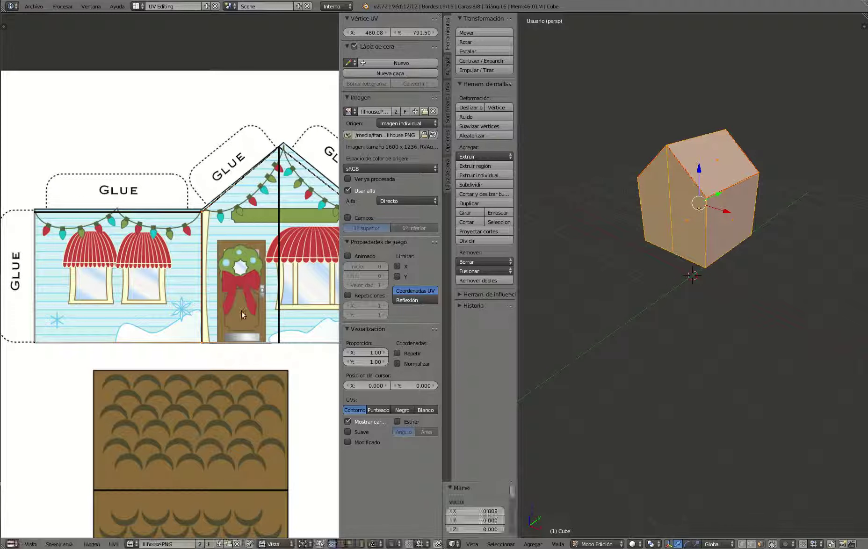
Select the front gable's centre-line vertices and move them along X to line up with the drawn gable's peak
middle_drag(267, 317, 183, 311)
key(a)
key(b)
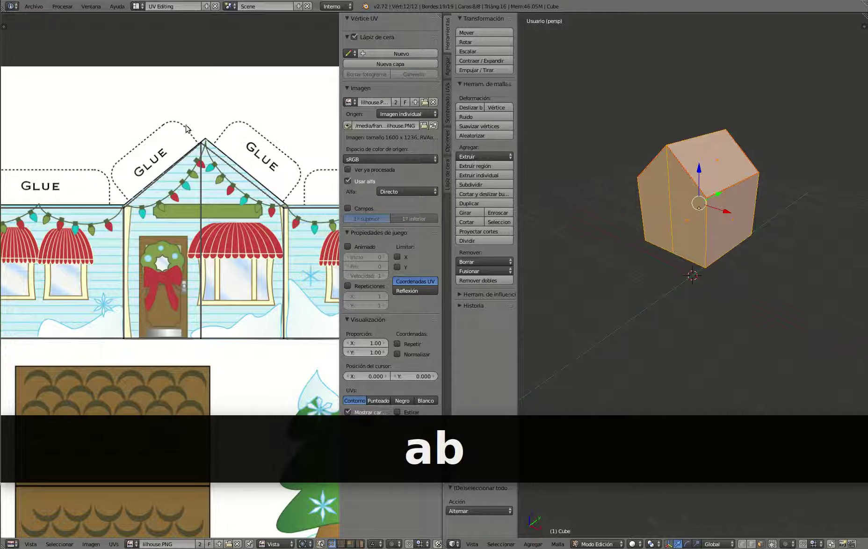
key(b)
drag(187, 128, 227, 369)
key(g)
key(x)
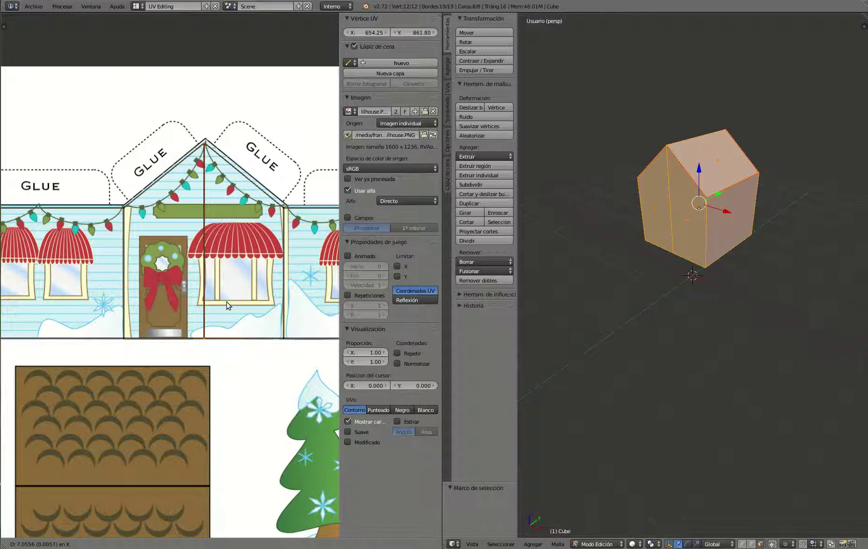
click(228, 303)
Select the vertices between the front gable and the second side wall and move them about 3 px along X onto the drawn corner
middle_drag(305, 290, 257, 289)
key(a)
key(b)
drag(221, 191, 275, 360)
key(g)
key(x)
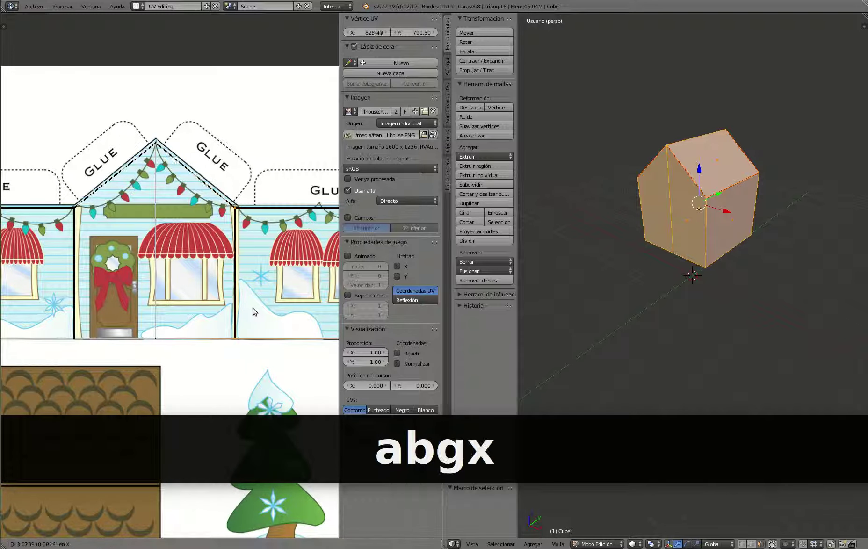
click(253, 312)
Select the vertices between the second side wall and the rear gable and move them about 0.011 along X onto the dashed fold line
middle_drag(265, 310, 74, 301)
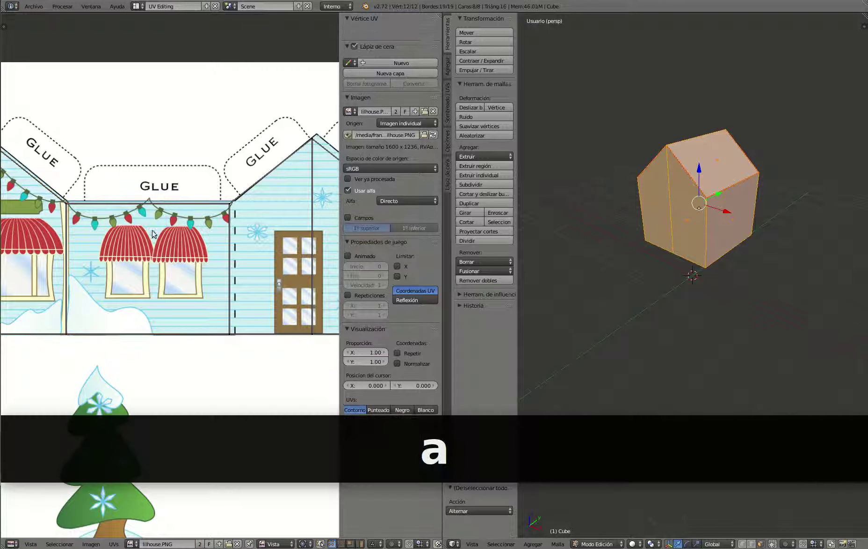
key(a)
key(b)
drag(228, 326, 240, 361)
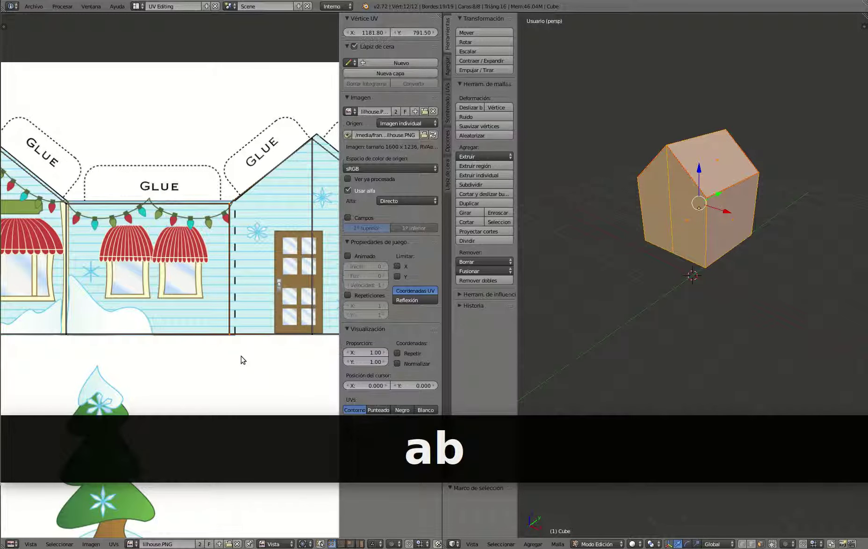
key(g)
key(x)
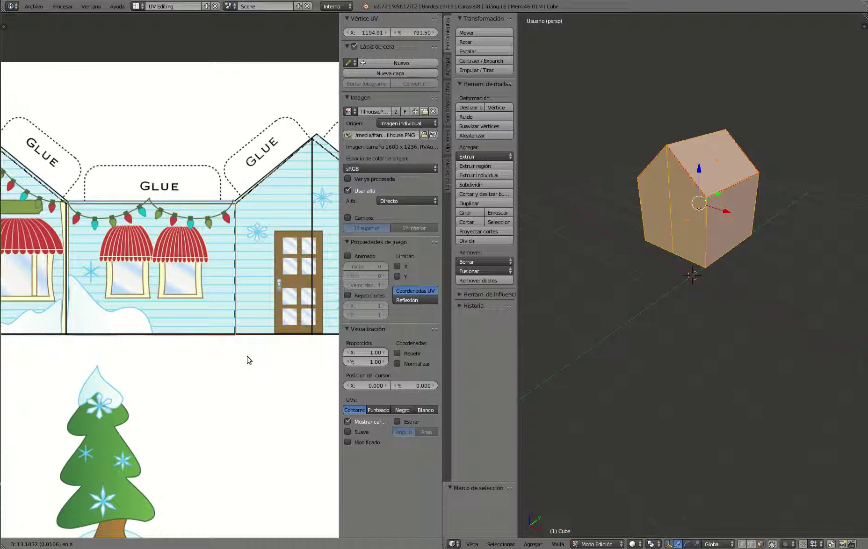
click(247, 359)
Select the rear gable's centre-line vertices and move them about 0.008 along X under the drawn peak
middle_drag(251, 326, 141, 326)
key(a)
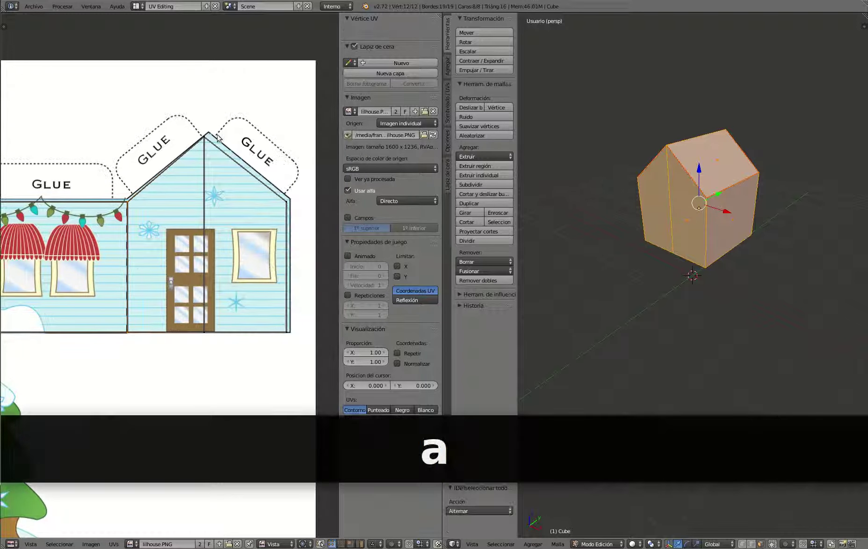
key(b)
drag(231, 338, 237, 355)
key(g)
key(x)
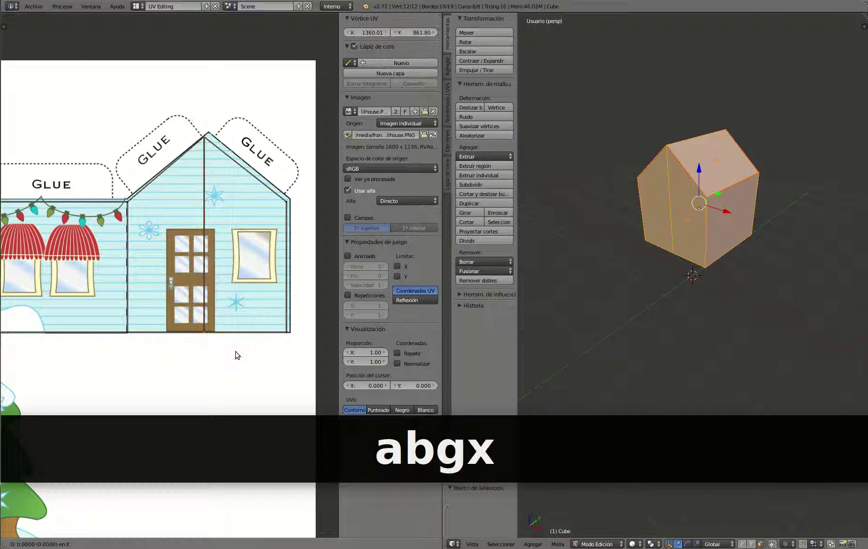
click(242, 355)
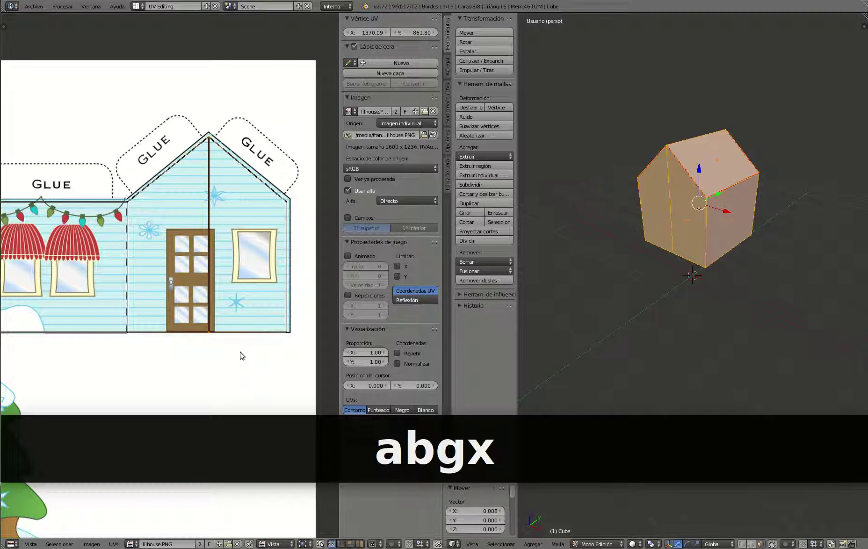
Select the wall island's rightmost vertices and move them about 0.006 along X onto the rear façade's outer edge
key(a)
key(b)
drag(280, 193, 330, 371)
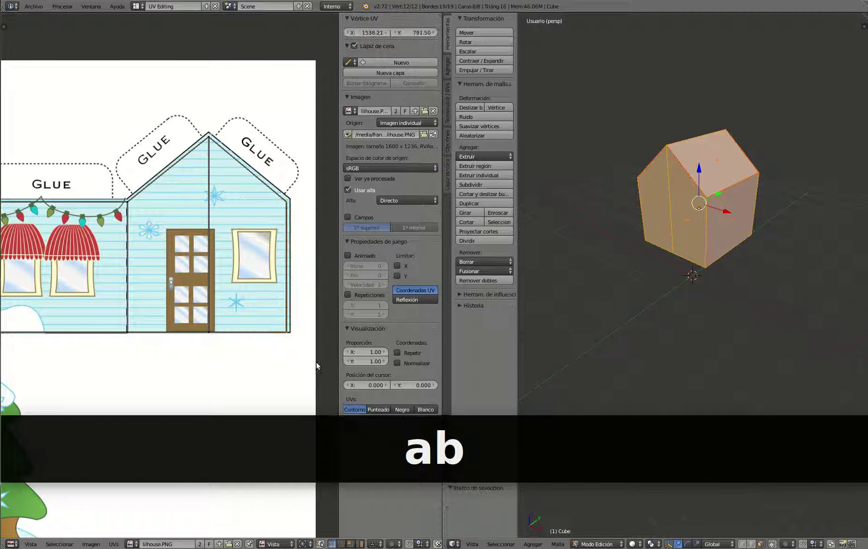
key(g)
key(x)
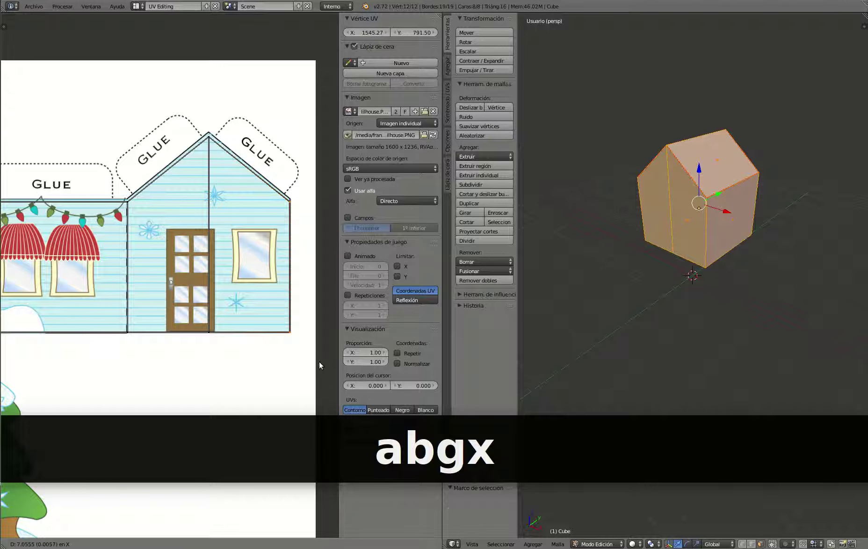
click(319, 361)
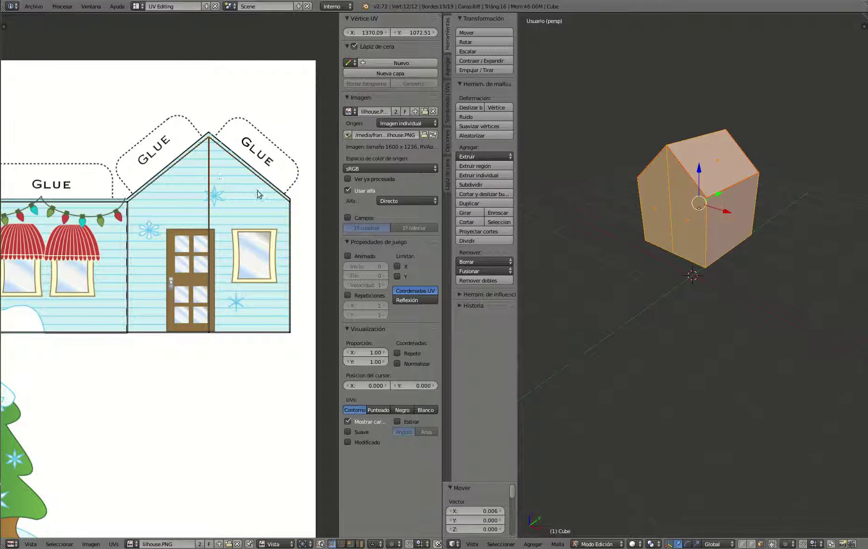
Select the upper vertices of the wall island and raise them about 0.007 along Y onto the façades' top outlines
scroll(127, 214, down, 7)
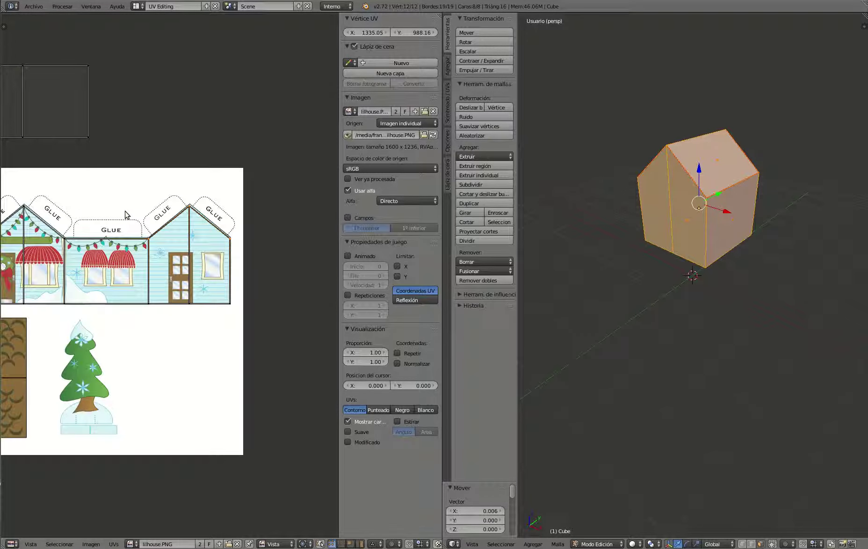
key(b)
drag(57, 233, 162, 272)
scroll(211, 201, up, 10)
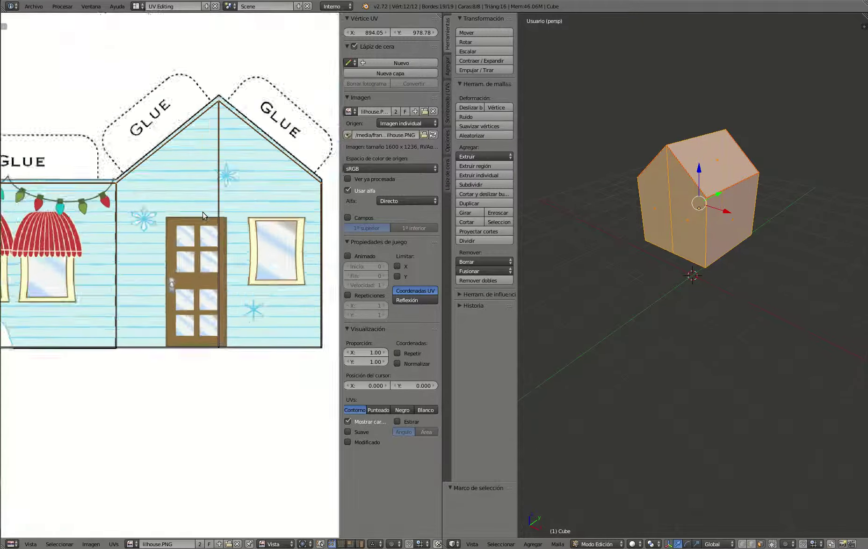
scroll(219, 189, down, 2)
key(g)
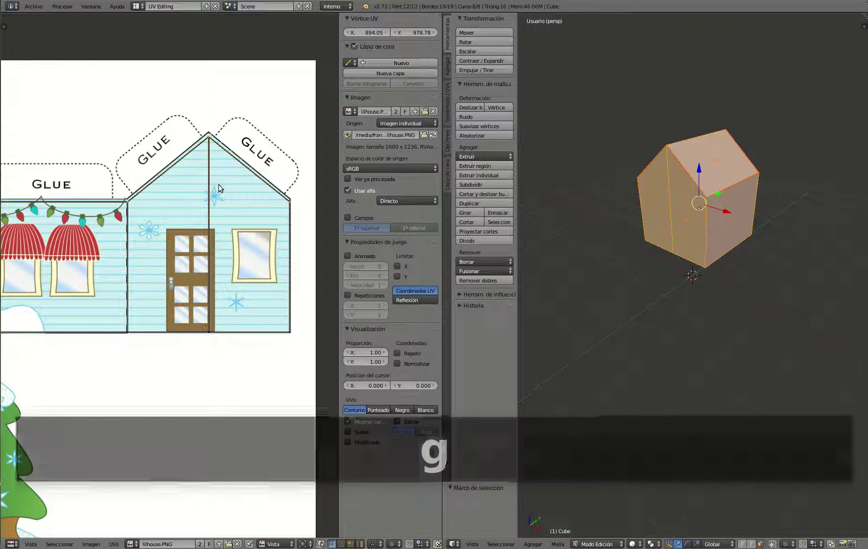
key(y)
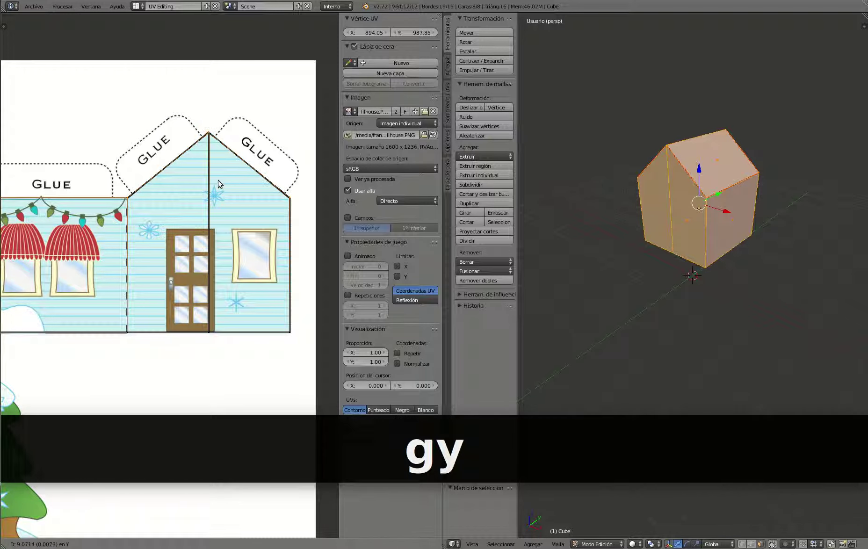
click(219, 186)
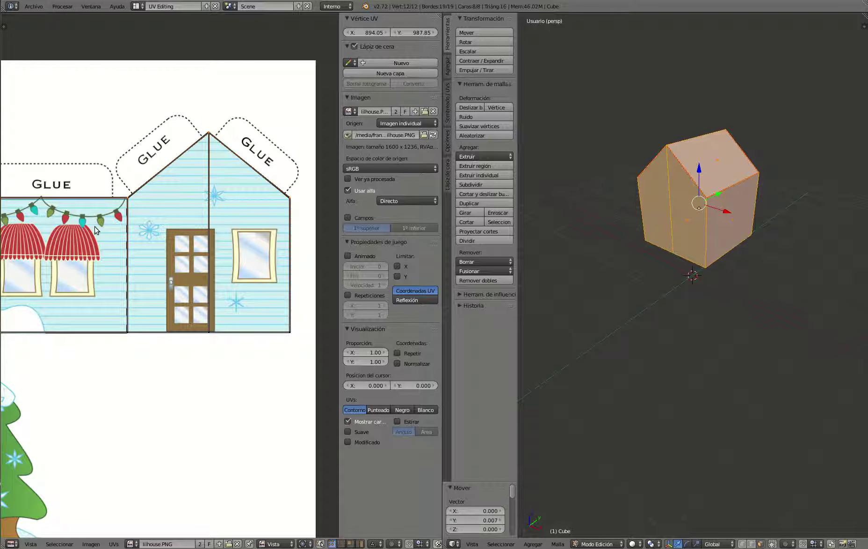
Lower the wall island's selected upper vertices about 0.002 along Y to match the façades' top outlines
ctrl+scroll(96, 229, left, 6)
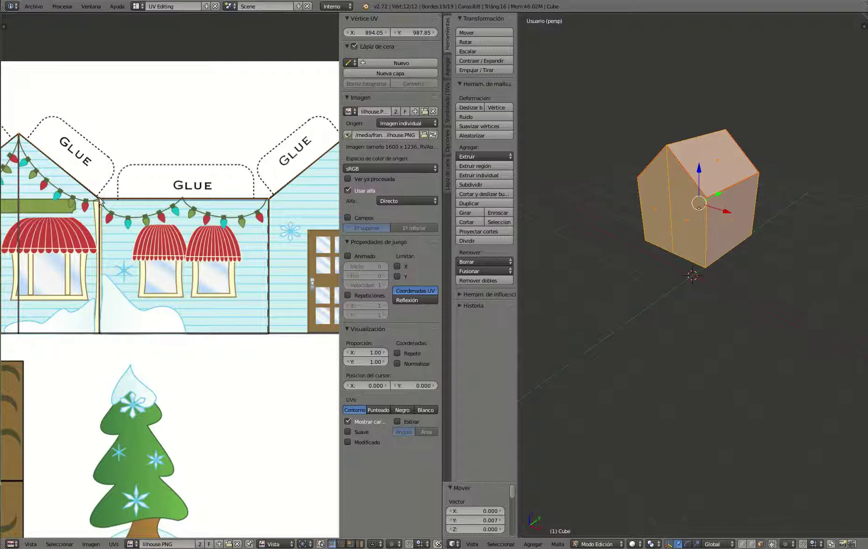
key(g)
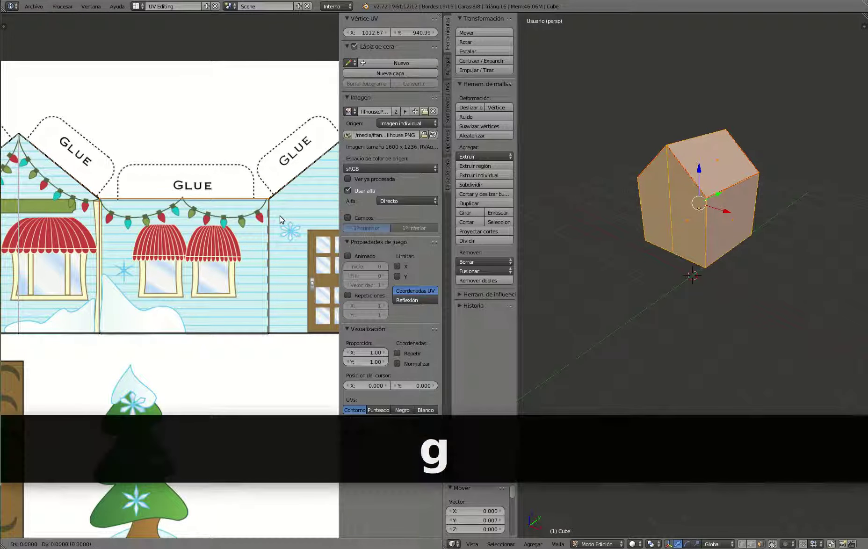
key(y)
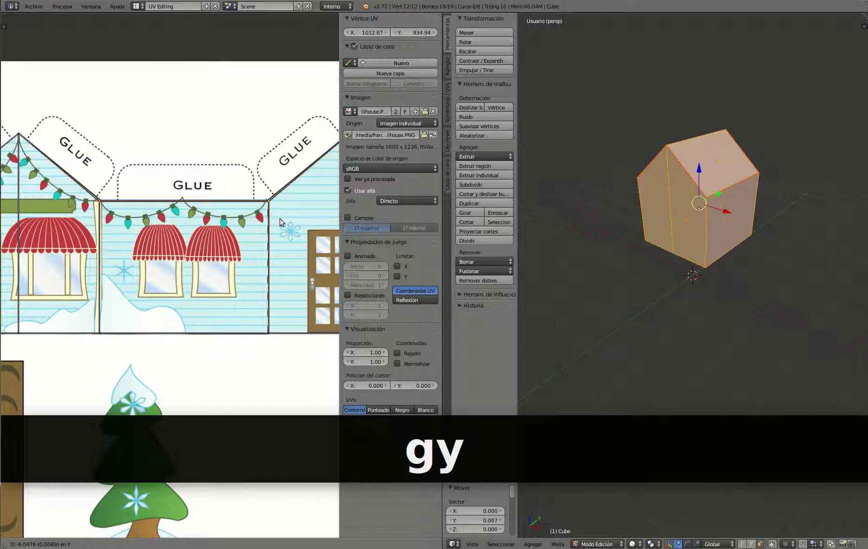
click(123, 220)
middle_drag(105, 229, 47, 240)
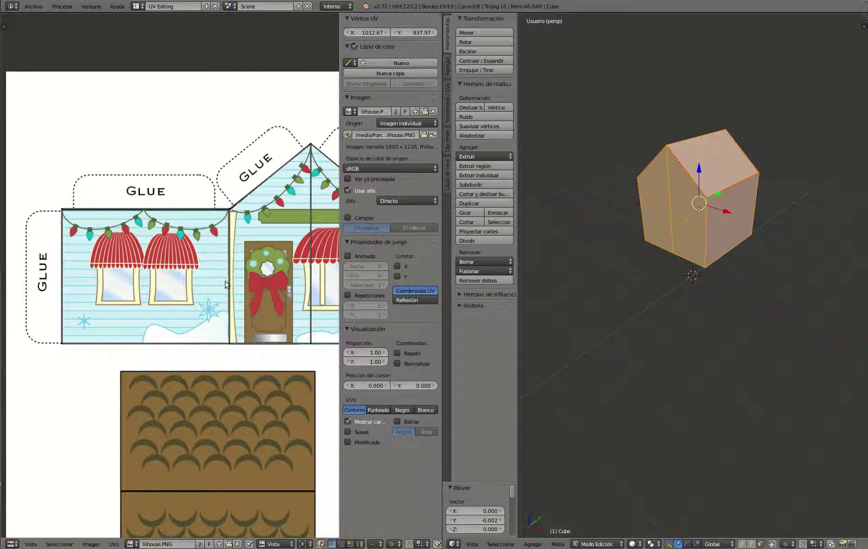
scroll(226, 283, down, 4)
key(s)
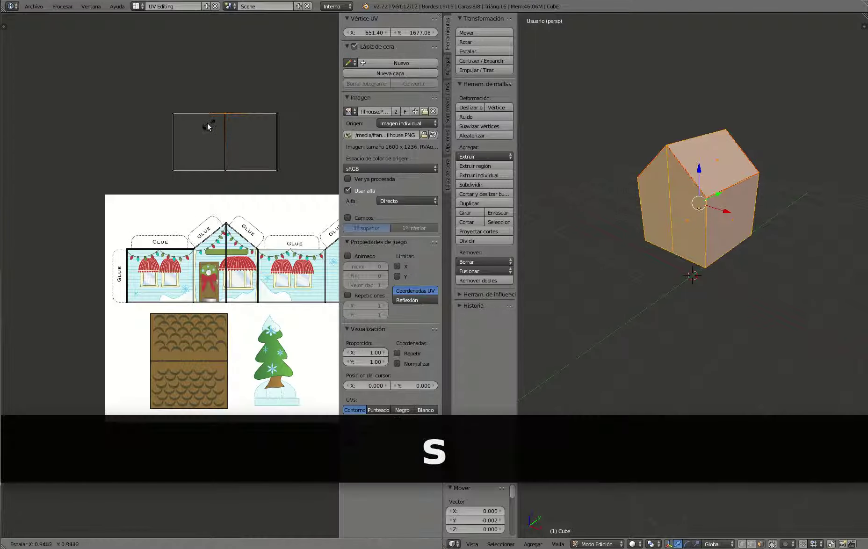
key(a)
key(a)
right_click(206, 126)
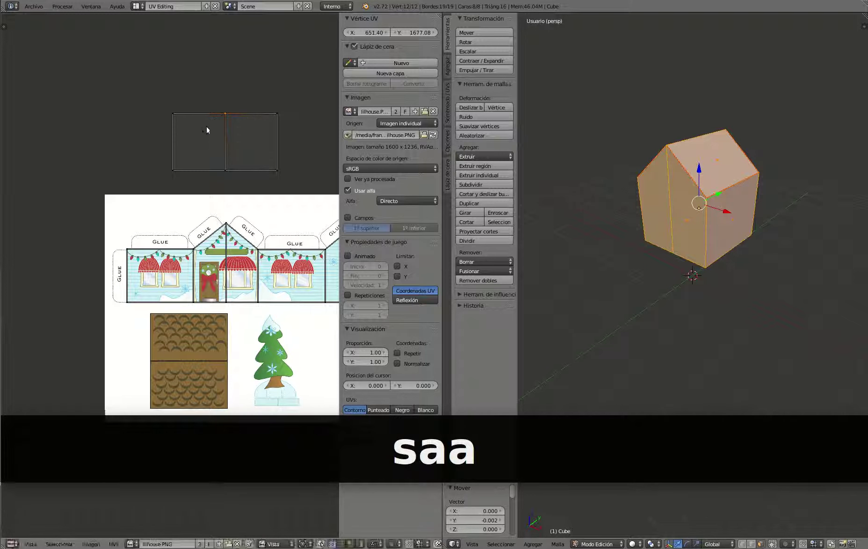
Select the whole roof island above the image and rotate it 90°
key(a)
key(b)
key(n)
drag(137, 77, 298, 177)
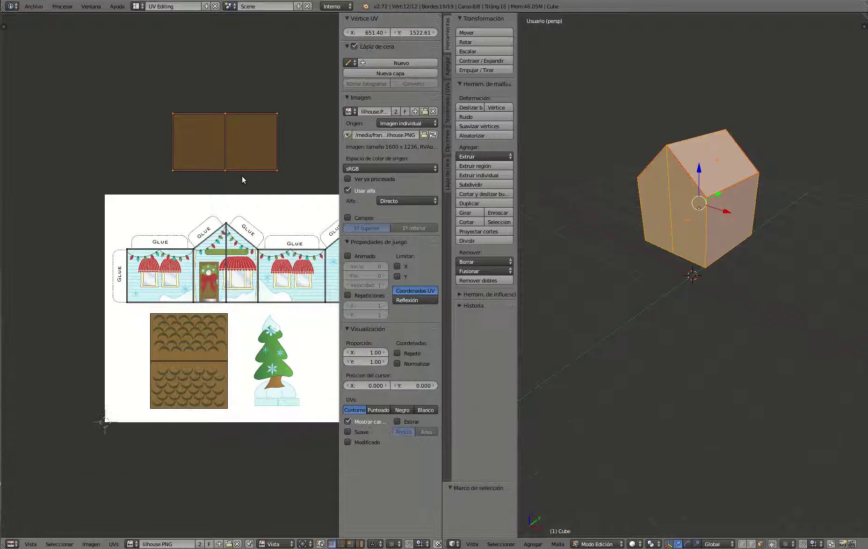
key(n)
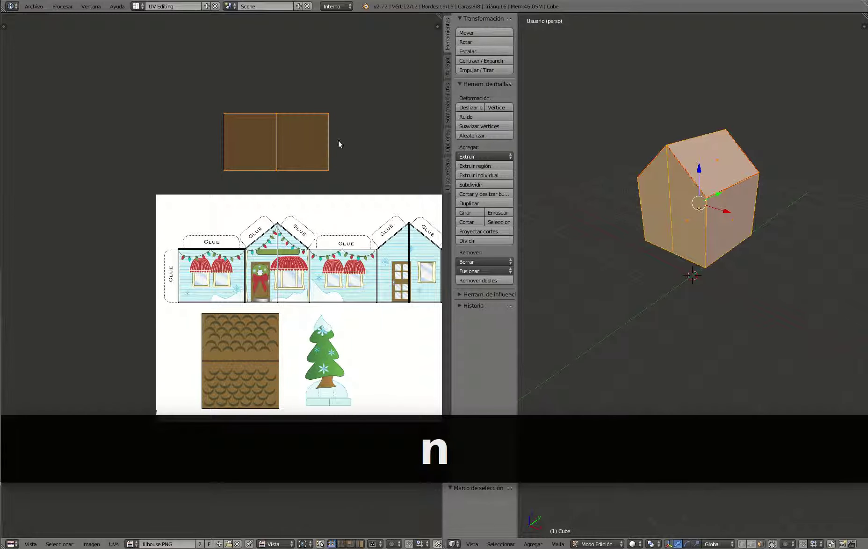
text(r90)
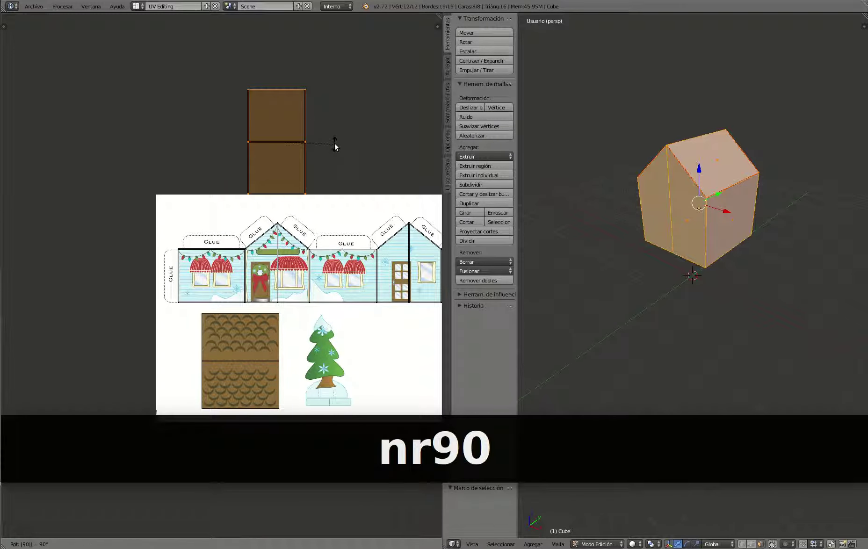
key(Return)
Move the roof island about -0.169 in X and -0.960 in Y onto the brown roof drawing, then nudge its centre edge onto the ridge line
key(g)
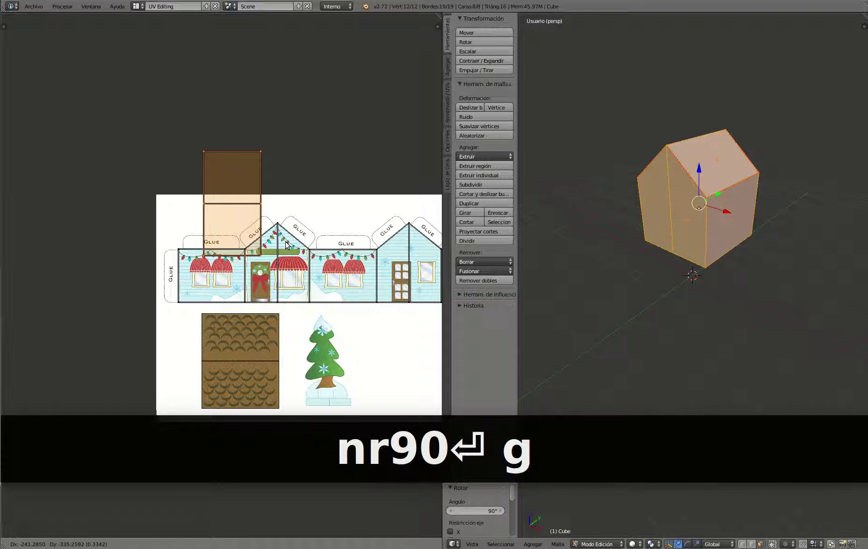
click(297, 363)
scroll(305, 373, up, 5)
middle_drag(313, 413, 250, 130)
key(g)
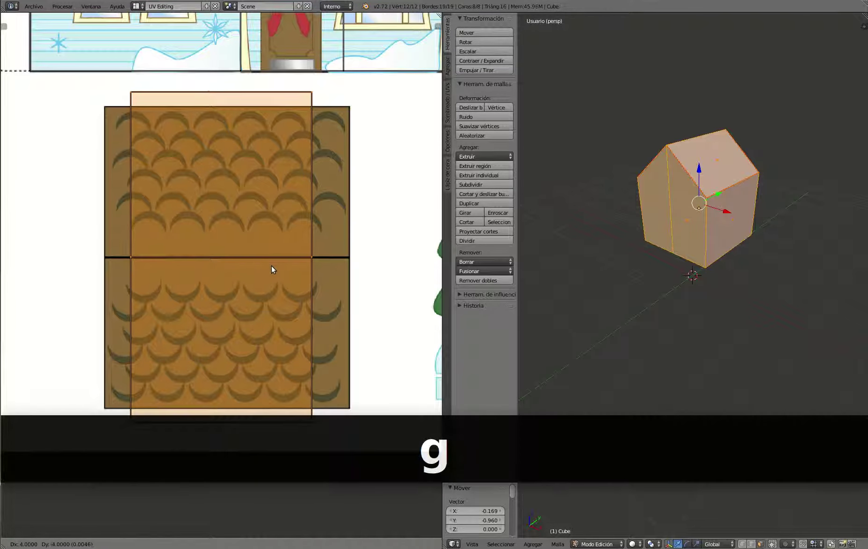
click(278, 273)
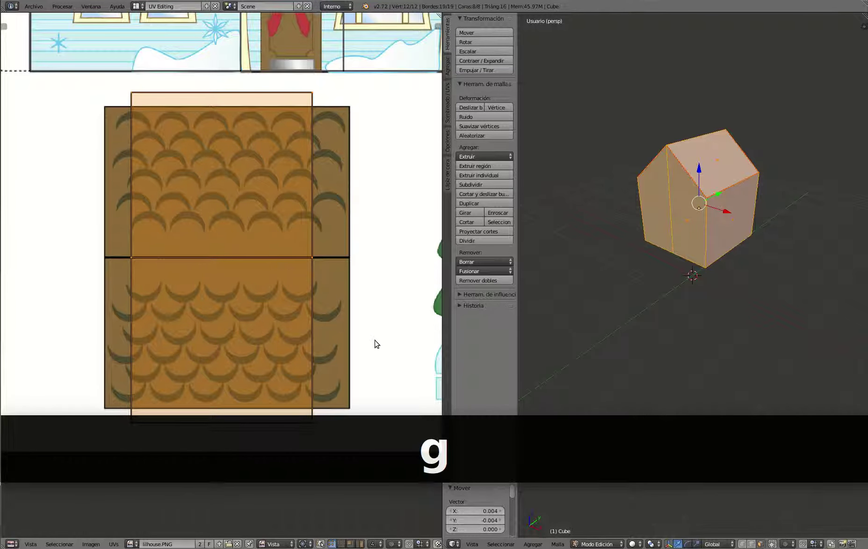
Scale the roof island to about 0.915 along Y and 1.353 along X to match the roof drawing's size
key(s)
key(y)
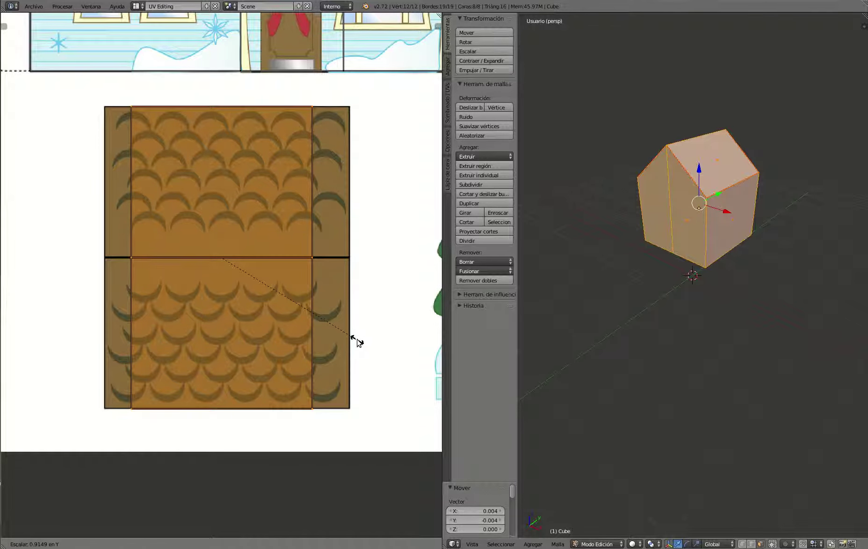
click(358, 342)
key(s)
key(x)
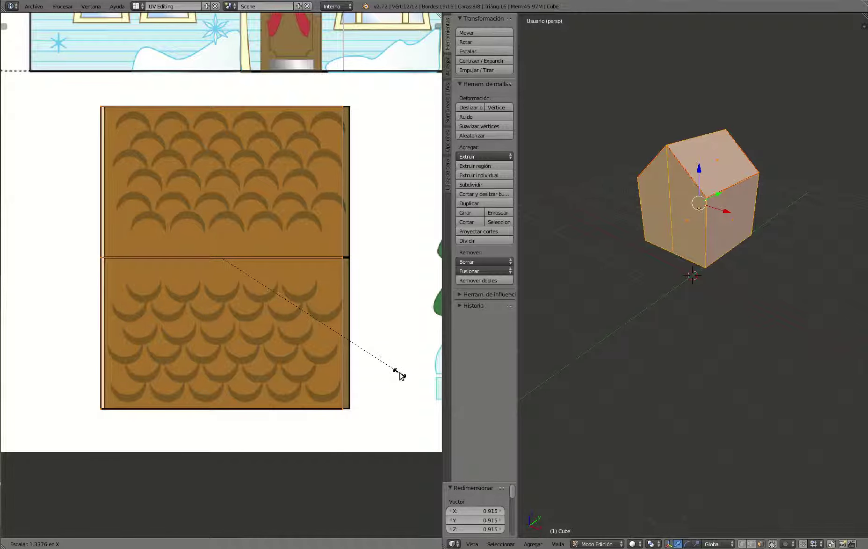
click(400, 375)
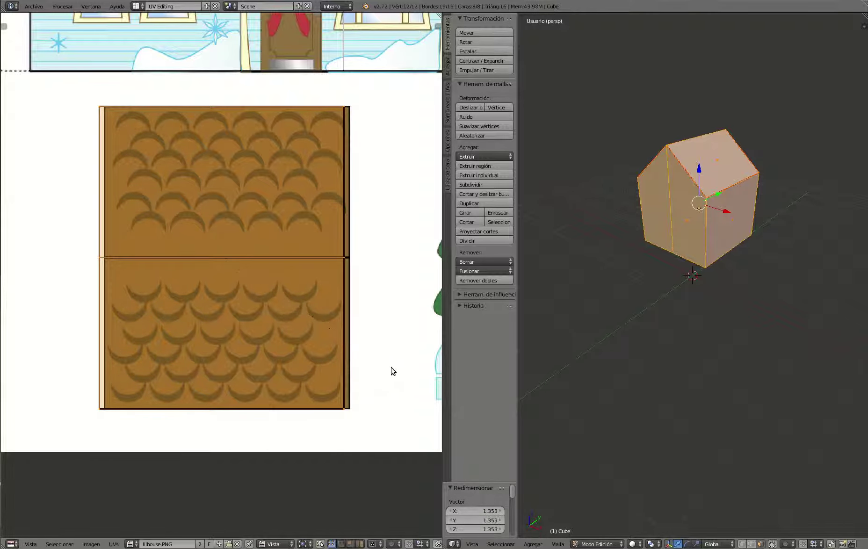
Shift the roof island about 0.007 along X onto the drawing's side edges and select all UV islands
key(g)
key(x)
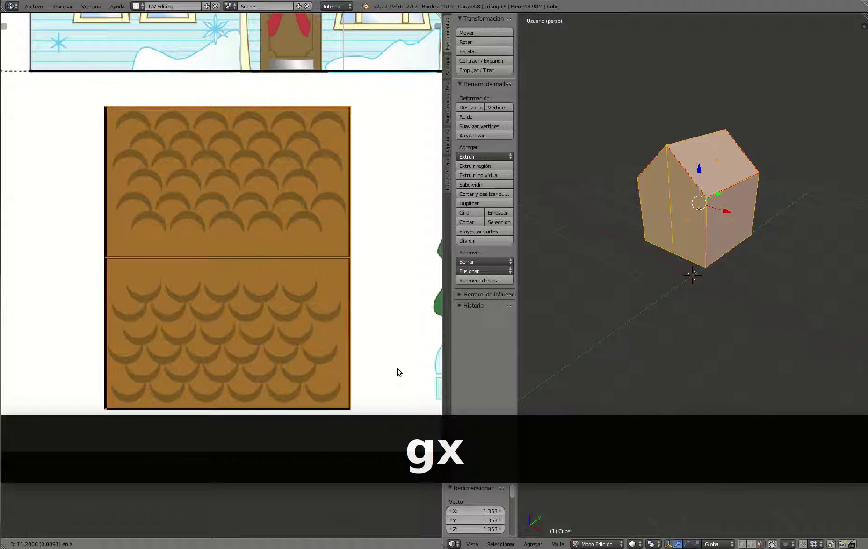
click(396, 372)
scroll(349, 342, down, 4)
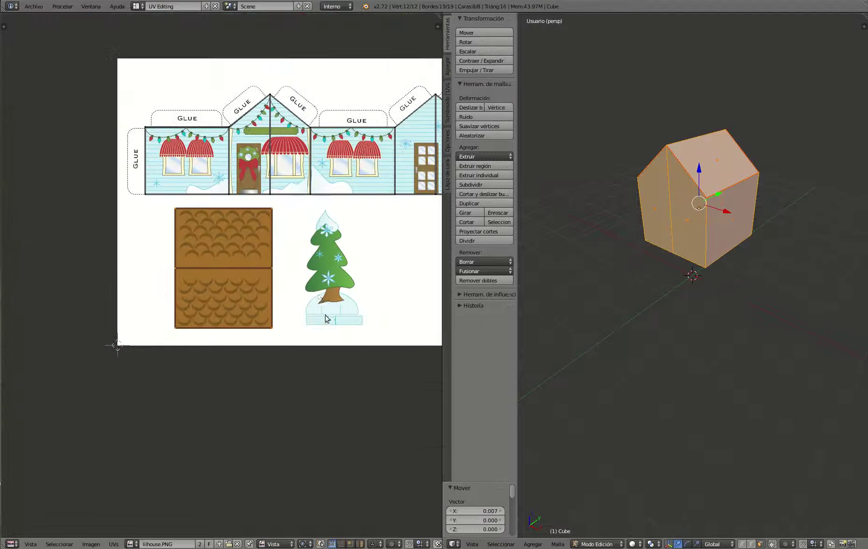
key(a)
key(a)
middle_drag(357, 257, 279, 272)
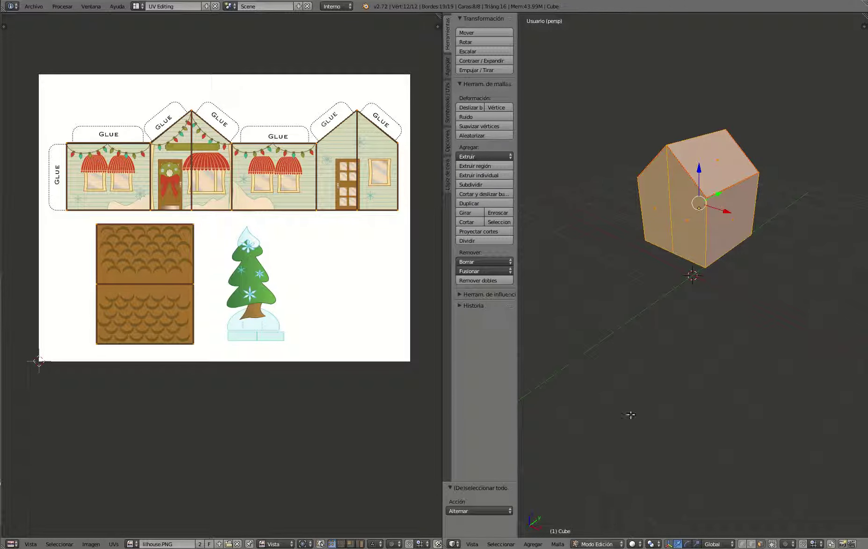
Set the 3D view to look through the camera and switch from Edit Mode to Object Mode
click(471, 543)
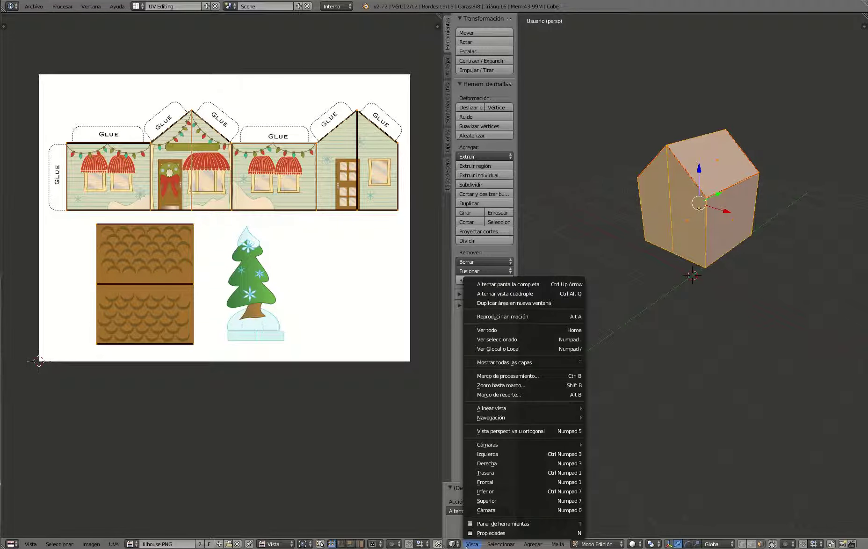
click(487, 510)
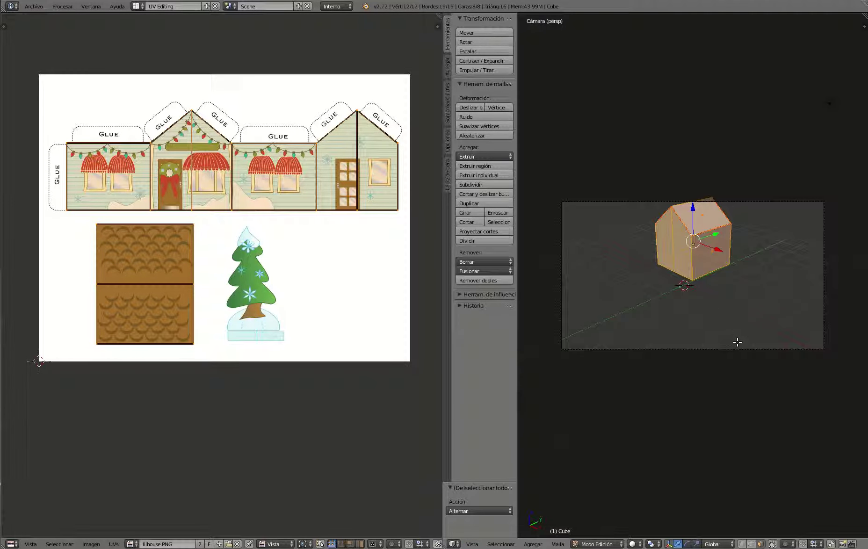
click(617, 544)
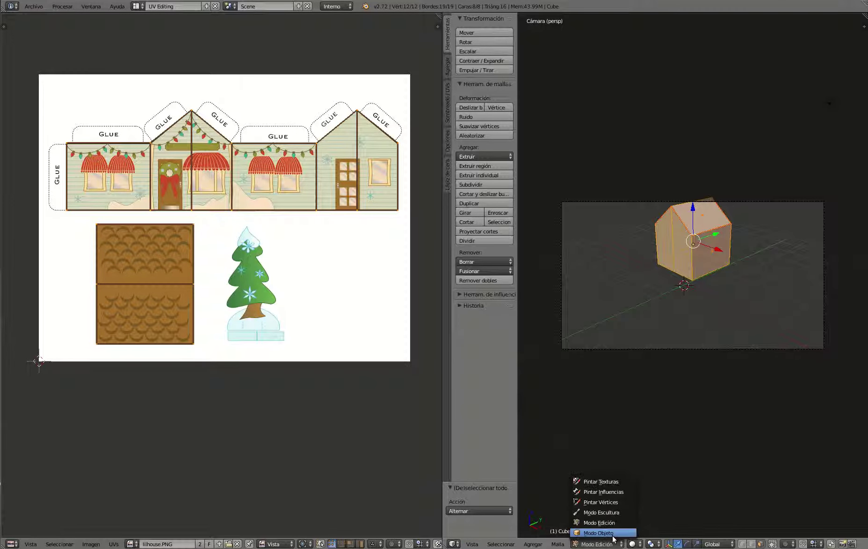
click(603, 534)
Move the camera about -0.454, 0.337, 1.129 to frame the whole house and render a test image
right_click(686, 351)
key(g)
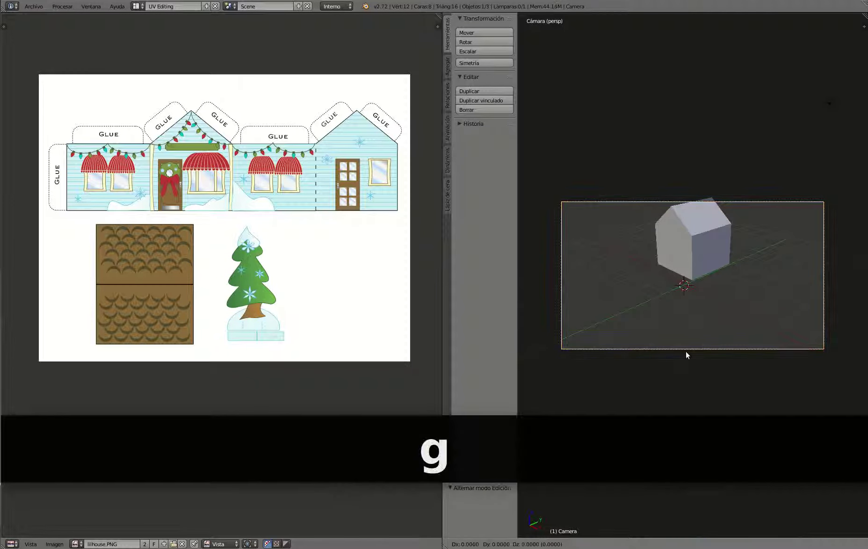
click(682, 294)
key(F12)
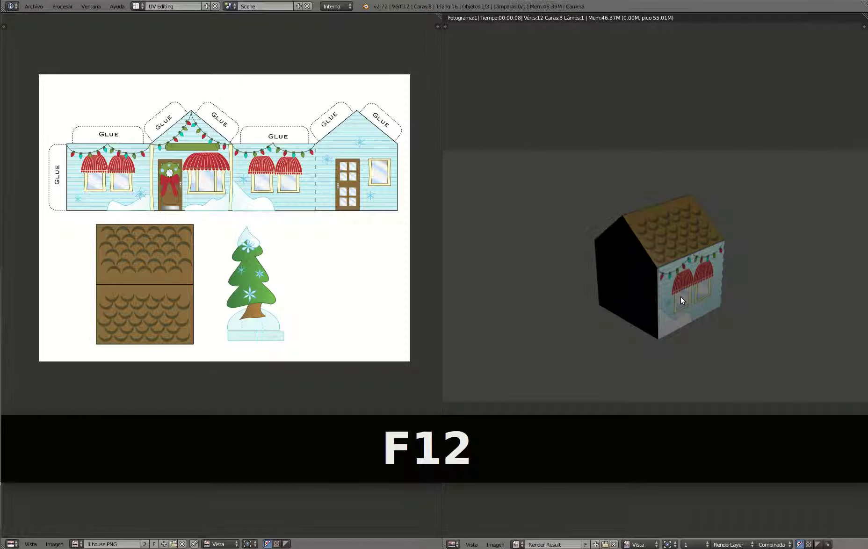
key(Escape)
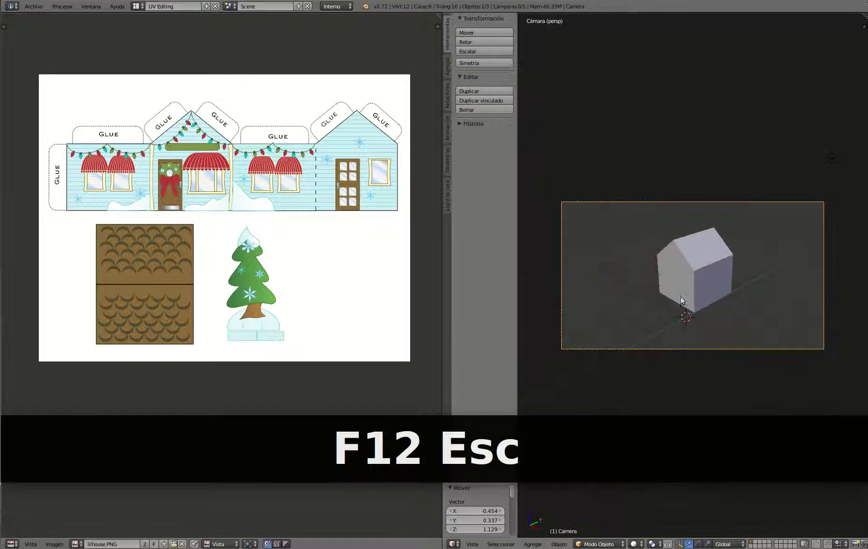
Delete the scene's lamp and render the house without it
right_click(836, 159)
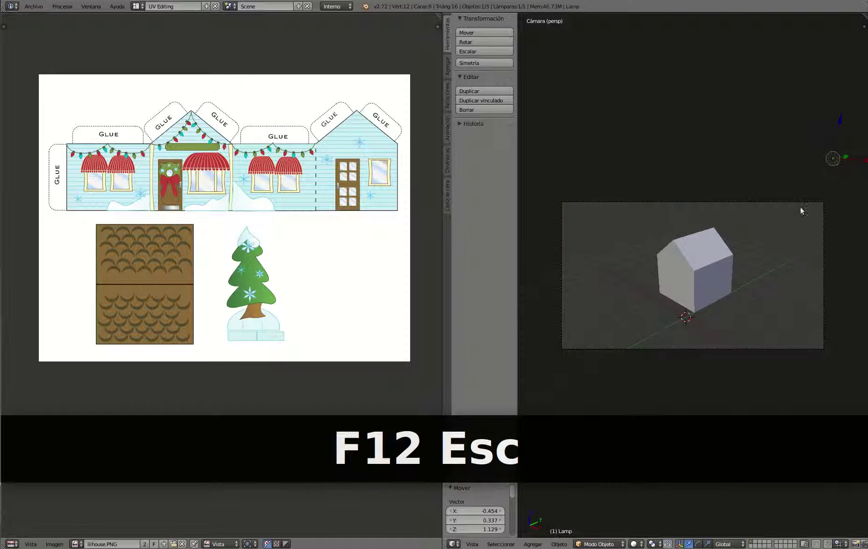
key(x)
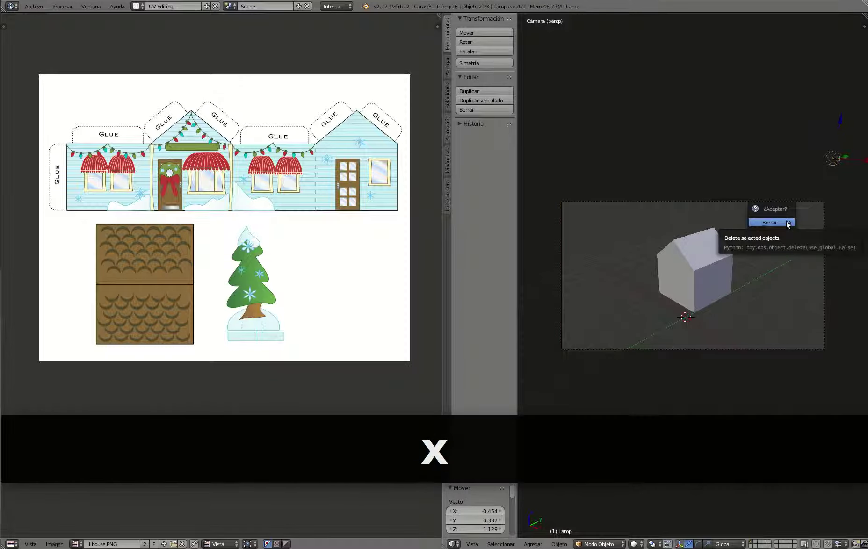
click(788, 223)
key(F12)
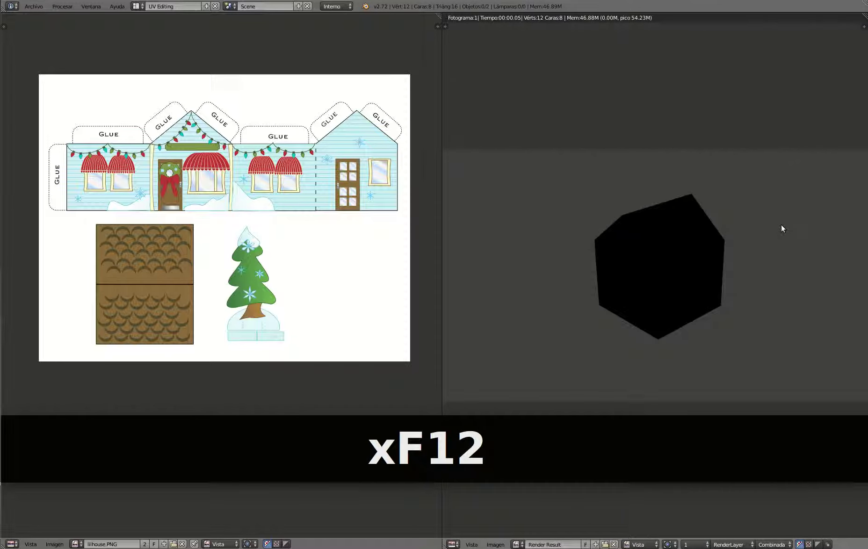
key(Escape)
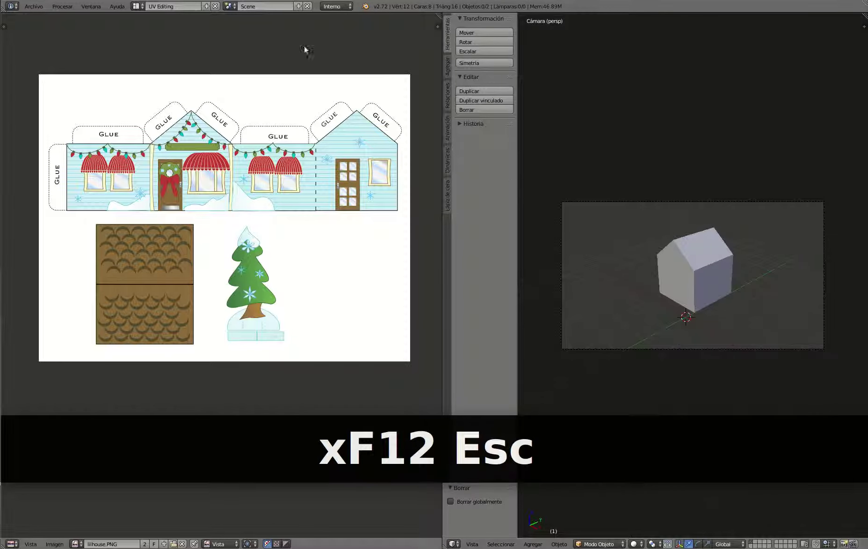
In the Default screen layout, enable environment lighting (Iluminación ambiental) for the World and render the house
click(136, 6)
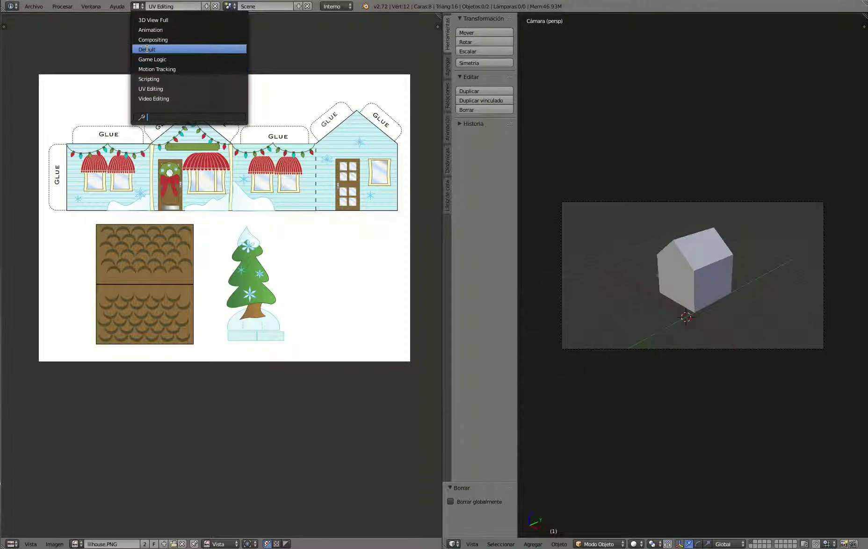
click(148, 50)
click(748, 113)
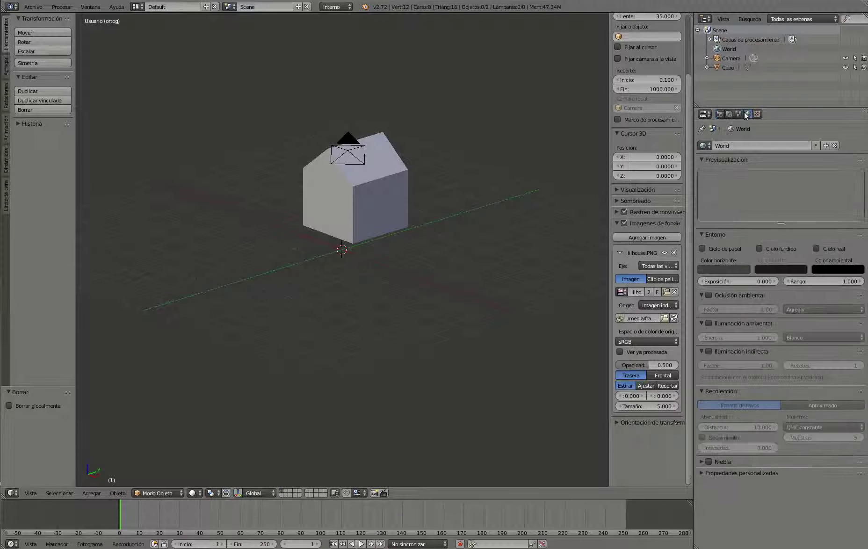
click(709, 323)
key(F12)
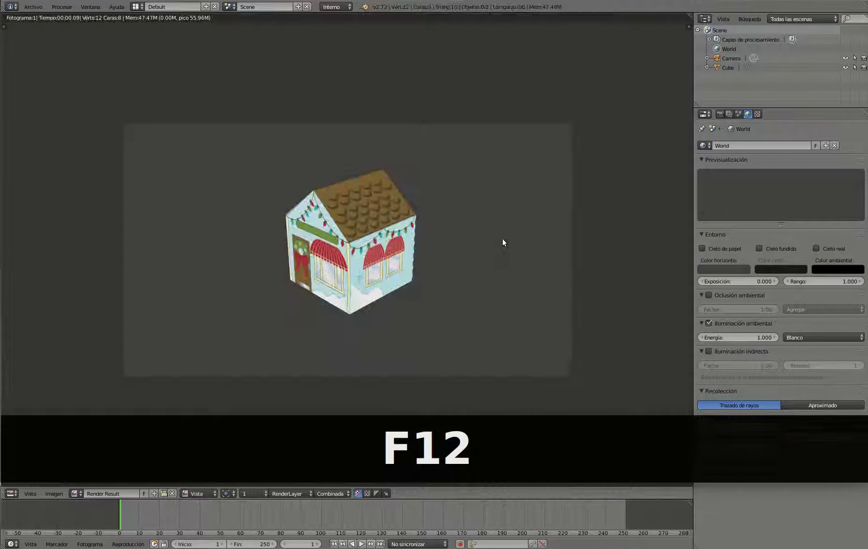